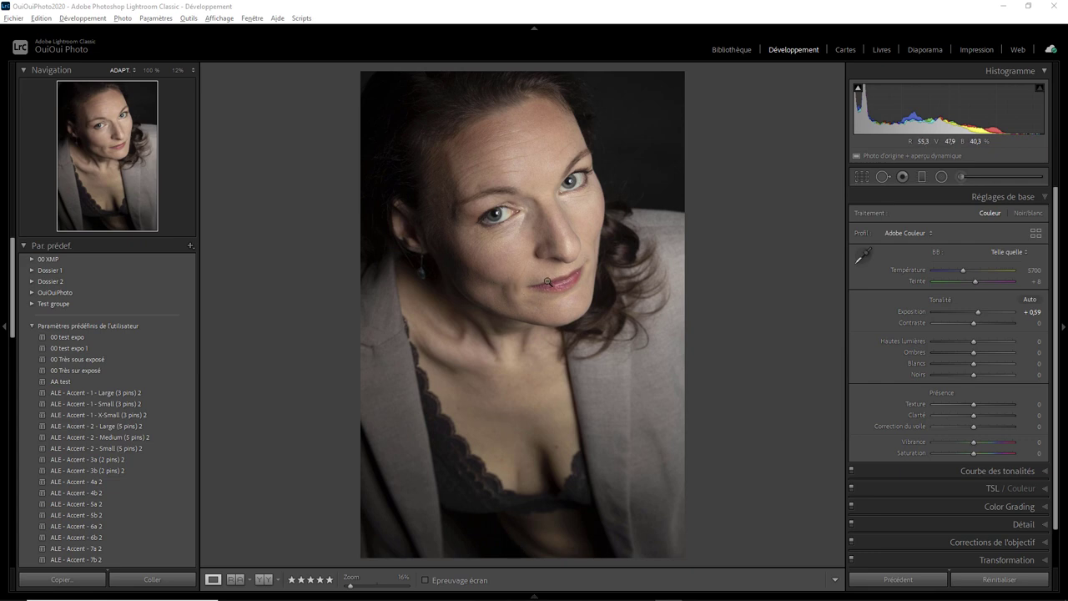
# Step: Paint an adjustment brush mask across the woman's face from forehead to chin, then hide the overlay
pyautogui.click(959, 179)
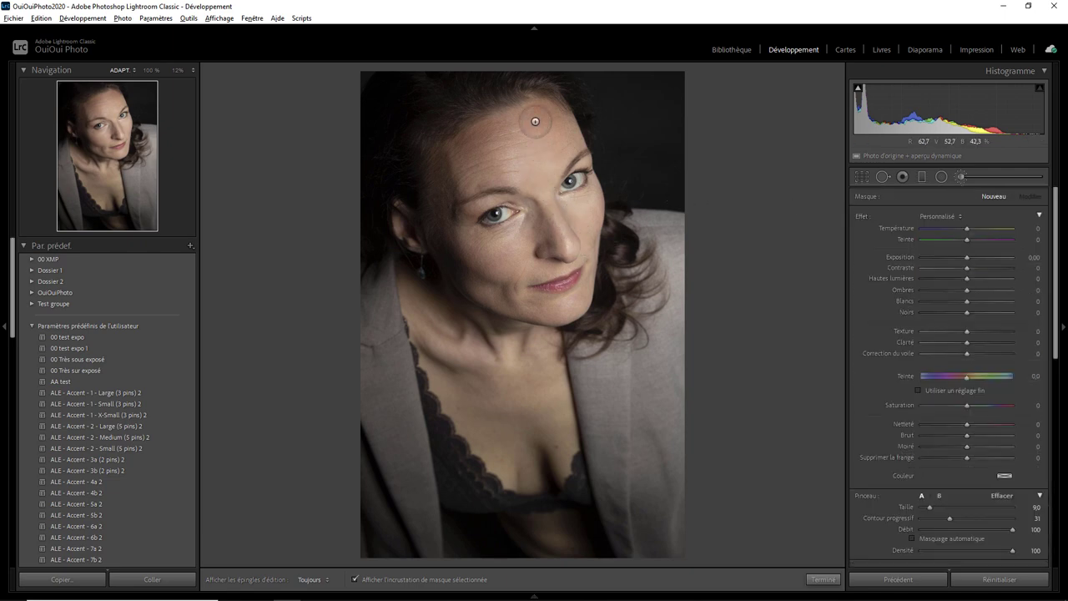
pyautogui.moveTo(574, 143)
pyautogui.mouseDown()
pyautogui.moveTo(484, 126)
pyautogui.moveTo(472, 156)
pyautogui.moveTo(533, 175)
pyautogui.moveTo(554, 208)
pyautogui.moveTo(593, 201)
pyautogui.moveTo(586, 245)
pyautogui.moveTo(534, 269)
pyautogui.moveTo(519, 255)
pyautogui.moveTo(511, 262)
pyautogui.moveTo(538, 210)
pyautogui.moveTo(533, 200)
pyautogui.moveTo(505, 243)
pyautogui.moveTo(480, 247)
pyautogui.moveTo(494, 246)
pyautogui.moveTo(465, 242)
pyautogui.moveTo(451, 208)
pyautogui.moveTo(455, 243)
pyautogui.moveTo(488, 277)
pyautogui.moveTo(467, 293)
pyautogui.moveTo(572, 311)
pyautogui.moveTo(591, 291)
pyautogui.moveTo(599, 246)
pyautogui.moveTo(588, 213)
pyautogui.moveTo(554, 238)
pyautogui.mouseUp()
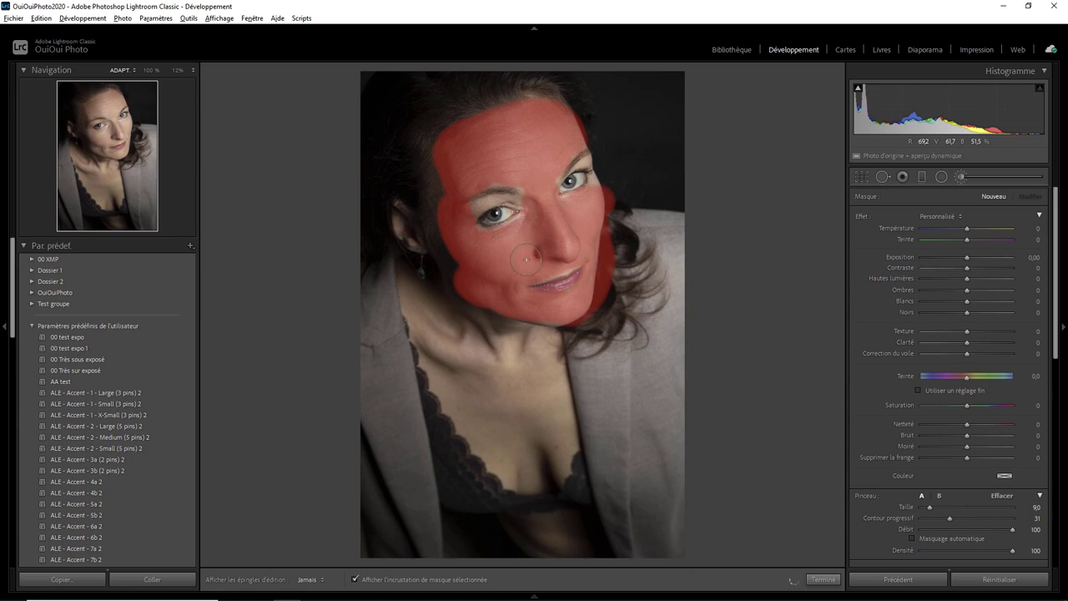
pyautogui.press('h')
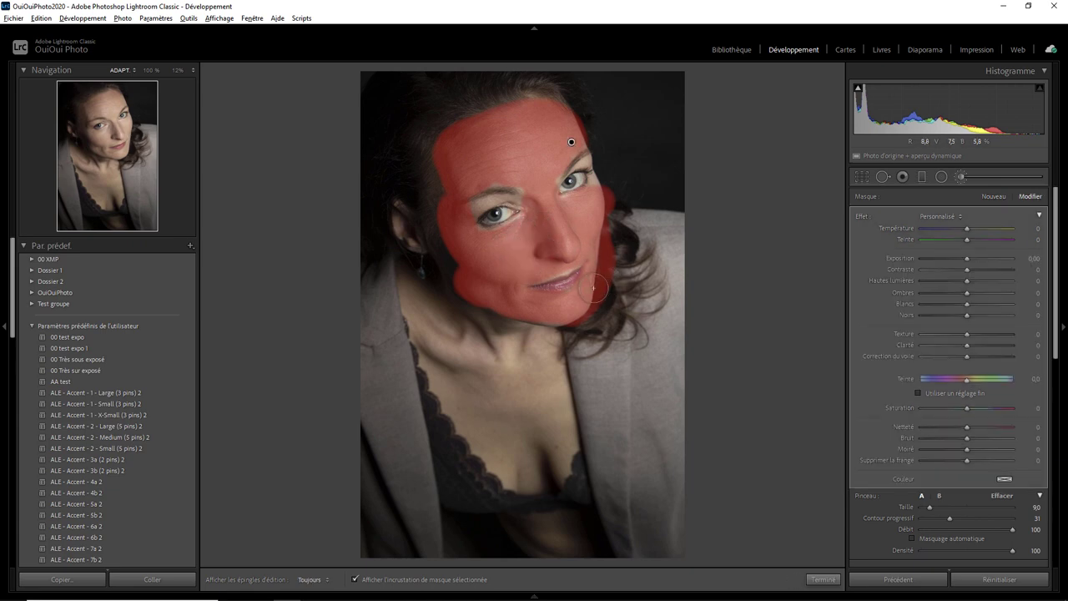
pyautogui.press('o')
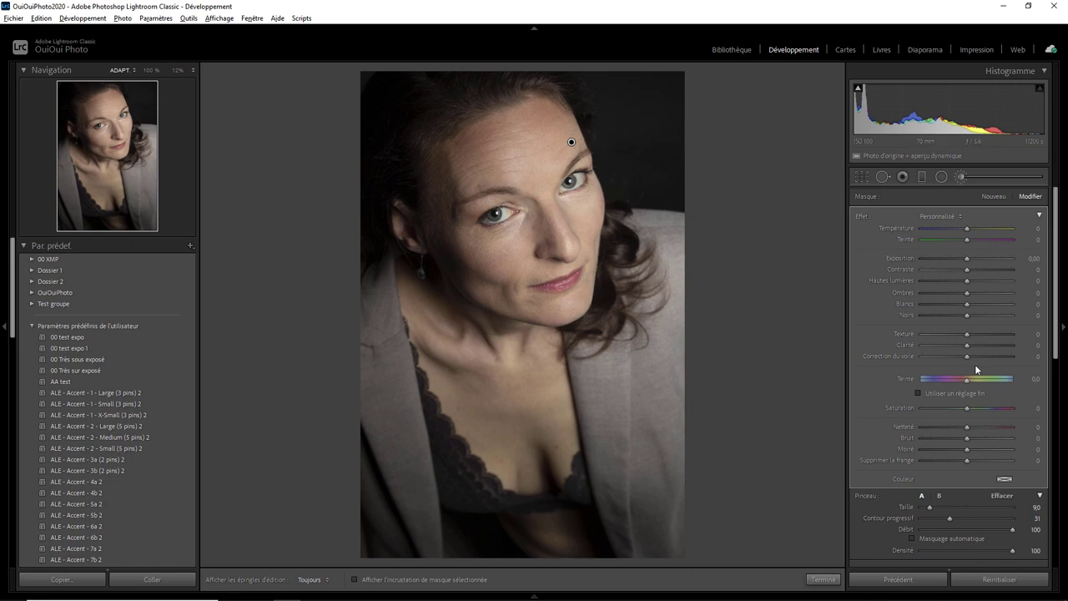
# Step: Set the face mask's Saturation to -50
pyautogui.click(1036, 408)
pyautogui.write('-50')
pyautogui.press('Return')
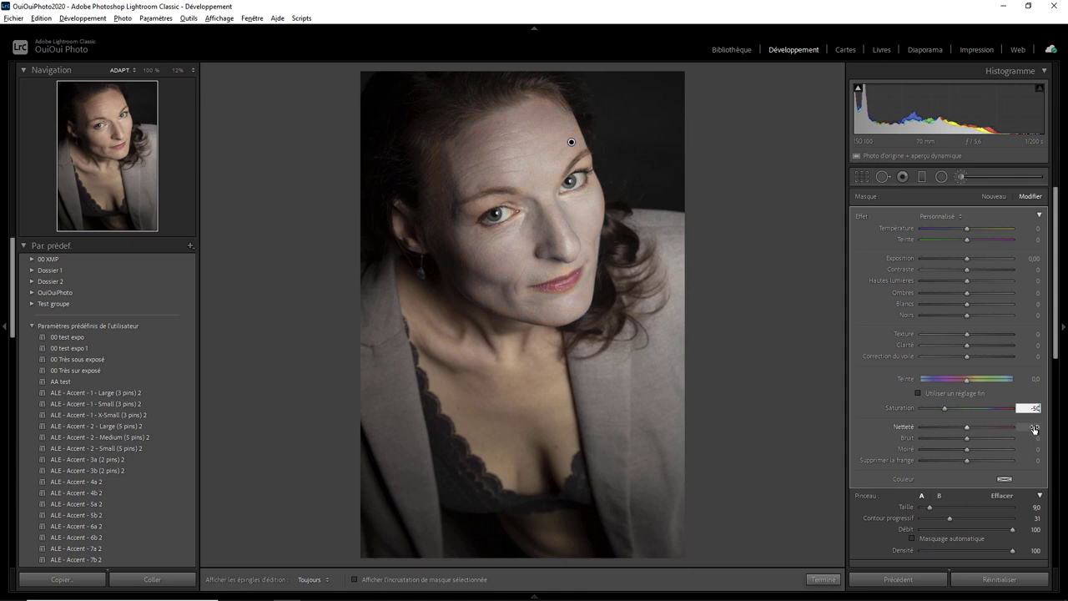
# Step: Tint the face mask a warm tan skin tone at hue 37, saturation 40
pyautogui.click(1005, 481)
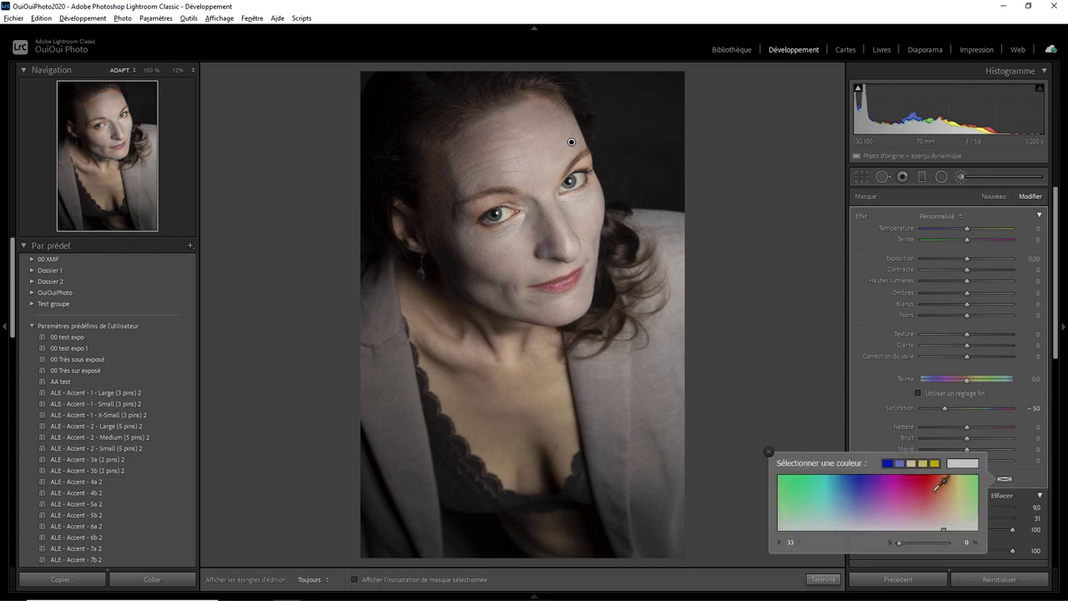
pyautogui.click(872, 497)
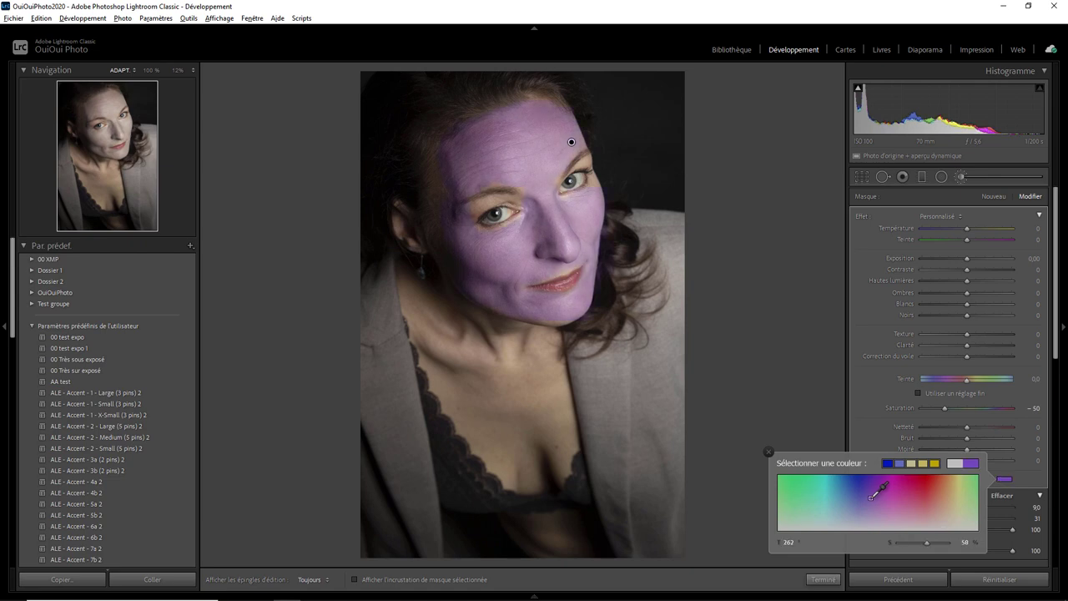
pyautogui.moveTo(872, 496)
pyautogui.mouseDown()
pyautogui.moveTo(586, 299)
pyautogui.moveTo(577, 239)
pyautogui.mouseUp()
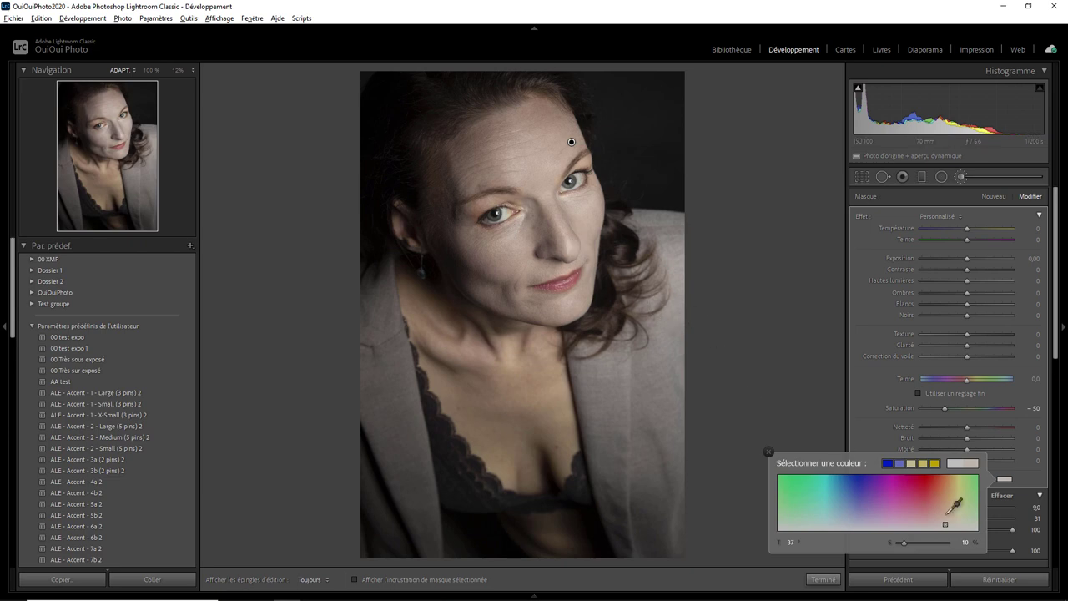
pyautogui.click(965, 543)
pyautogui.write('4')
pyautogui.press('Return')
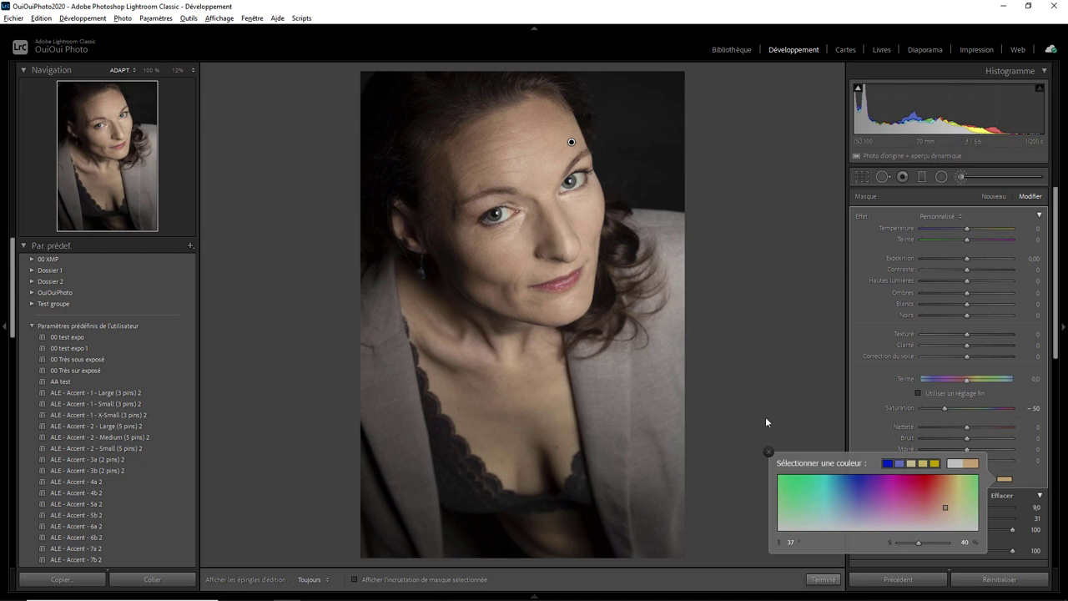
pyautogui.click(770, 451)
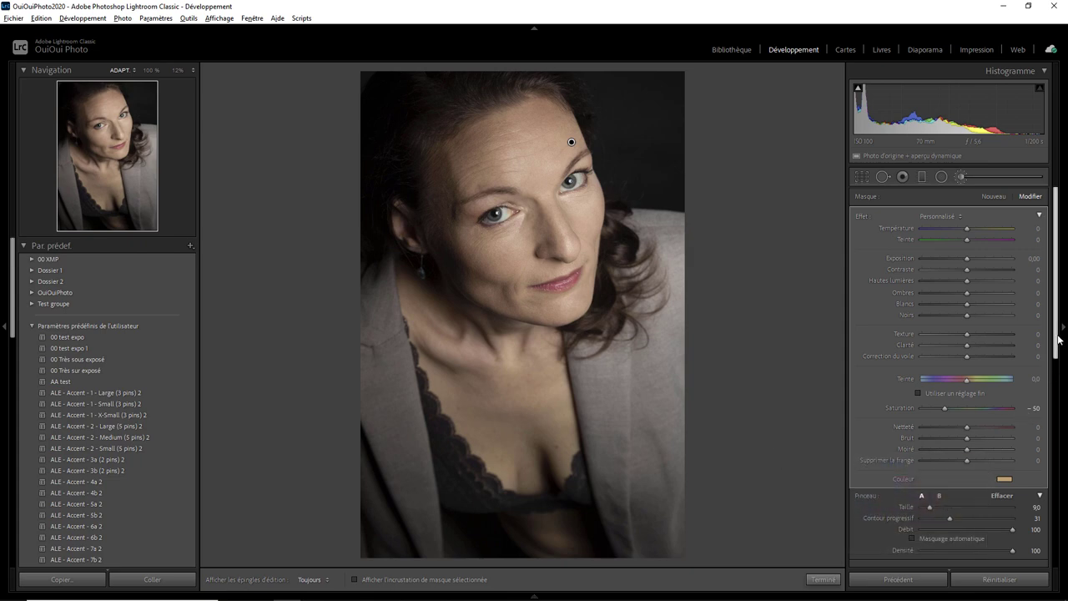
pyautogui.moveTo(1058, 338); pyautogui.dragTo(1054, 409)
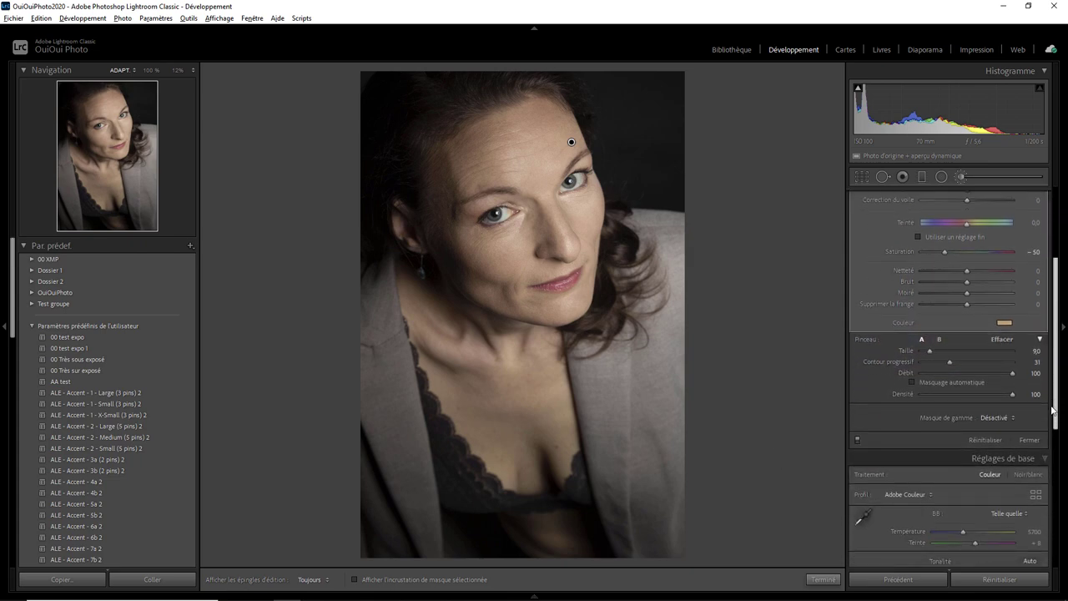
# Step: Limit the face mask with a Luminance range mask of 90/100, then finish editing it
pyautogui.click(993, 418)
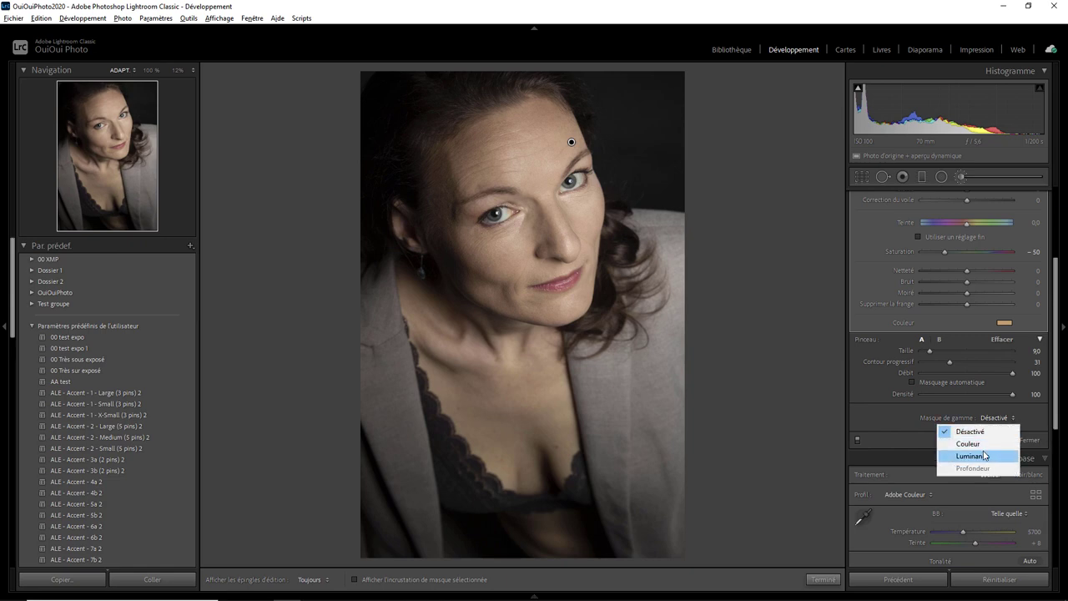
pyautogui.click(983, 456)
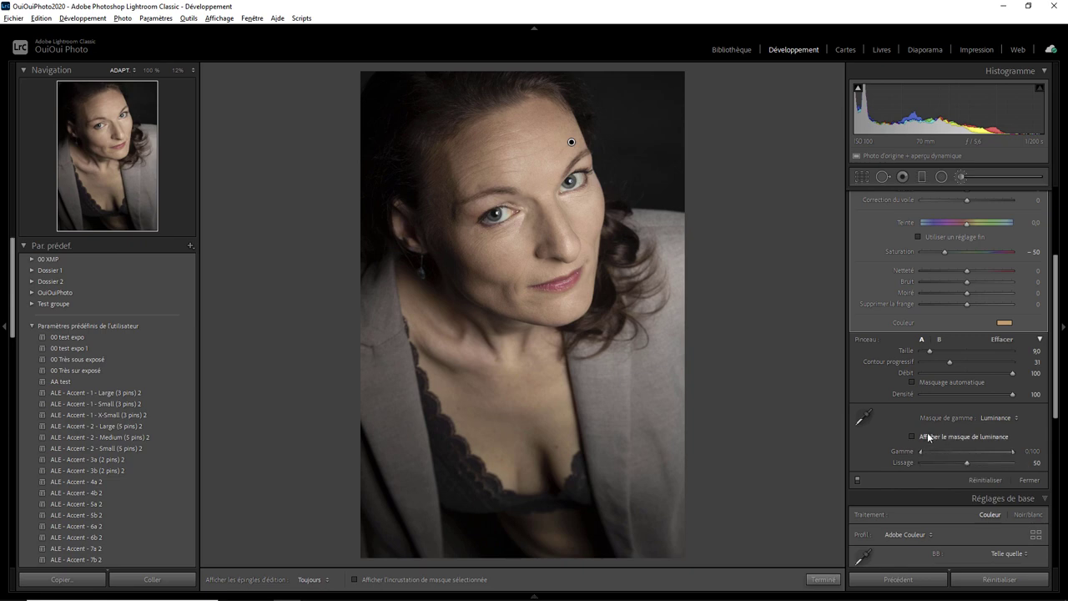
pyautogui.click(927, 434)
pyautogui.moveTo(926, 447); pyautogui.dragTo(1003, 454)
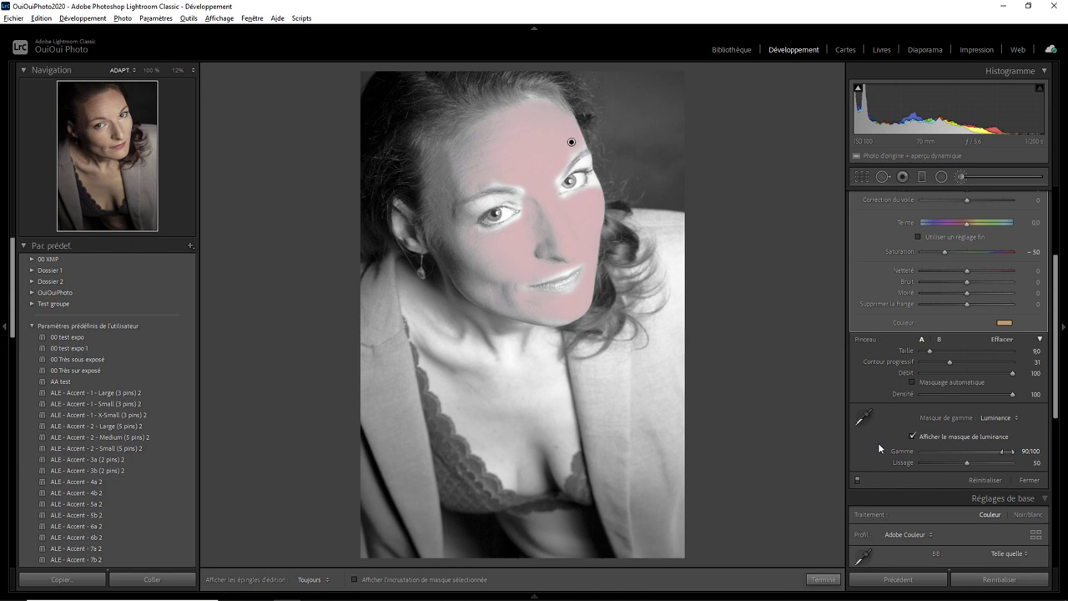
pyautogui.click(826, 578)
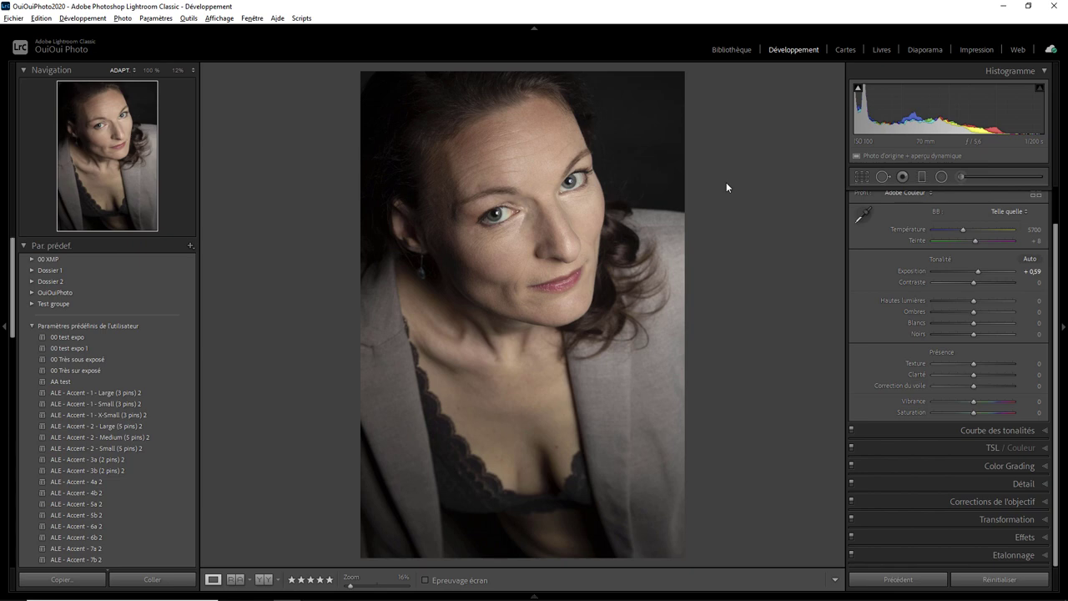
# Step: Paint a second brush mask over the face from forehead to chin, checking coverage with the overlay
pyautogui.scroll(1, 958, 200)
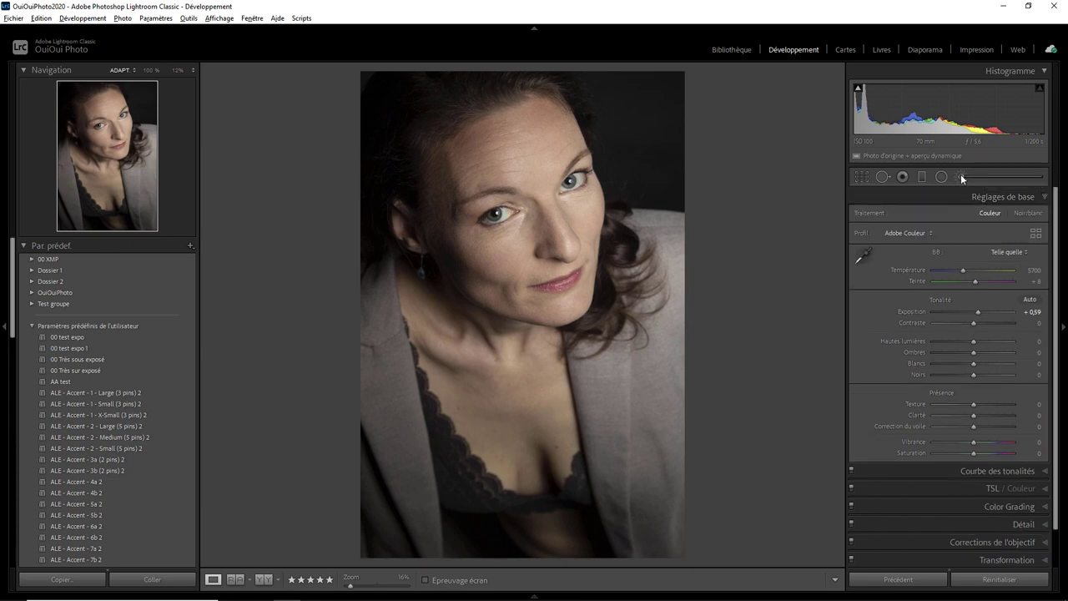
pyautogui.click(961, 176)
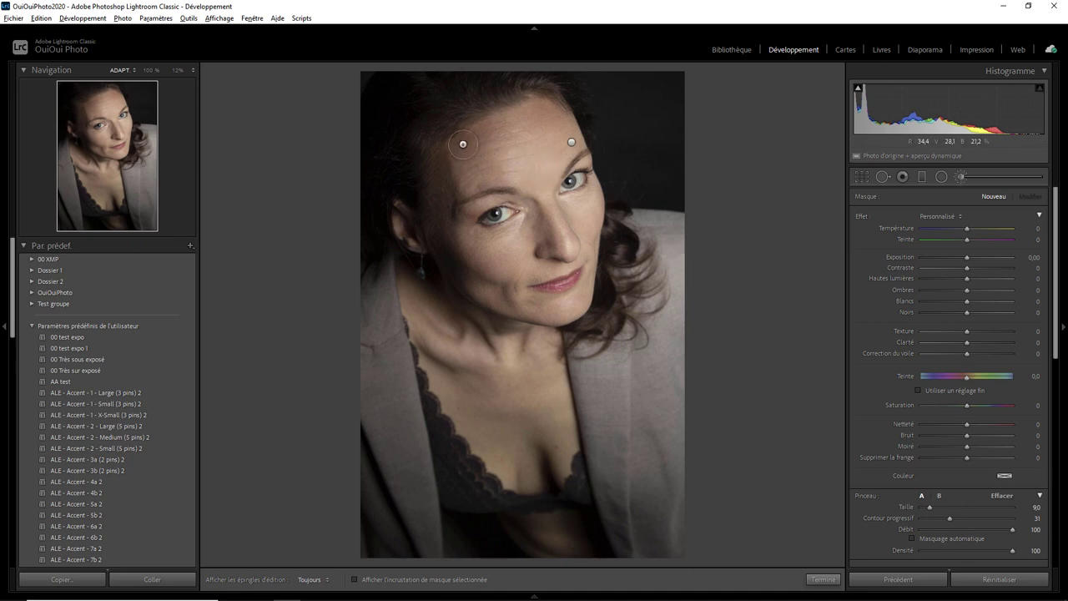
pyautogui.press('h')
pyautogui.press('o')
pyautogui.moveTo(536, 120)
pyautogui.mouseDown()
pyautogui.moveTo(567, 142)
pyautogui.moveTo(541, 177)
pyautogui.moveTo(524, 162)
pyautogui.moveTo(458, 179)
pyautogui.moveTo(526, 177)
pyautogui.moveTo(553, 224)
pyautogui.moveTo(585, 205)
pyautogui.moveTo(580, 247)
pyautogui.moveTo(563, 266)
pyautogui.moveTo(522, 267)
pyautogui.moveTo(543, 227)
pyautogui.moveTo(526, 224)
pyautogui.moveTo(459, 248)
pyautogui.moveTo(512, 265)
pyautogui.moveTo(476, 296)
pyautogui.moveTo(564, 308)
pyautogui.moveTo(588, 288)
pyautogui.moveTo(605, 238)
pyautogui.moveTo(555, 225)
pyautogui.moveTo(501, 246)
pyautogui.moveTo(457, 246)
pyautogui.moveTo(463, 264)
pyautogui.moveTo(478, 262)
pyautogui.moveTo(463, 255)
pyautogui.moveTo(447, 167)
pyautogui.moveTo(469, 234)
pyautogui.mouseUp()
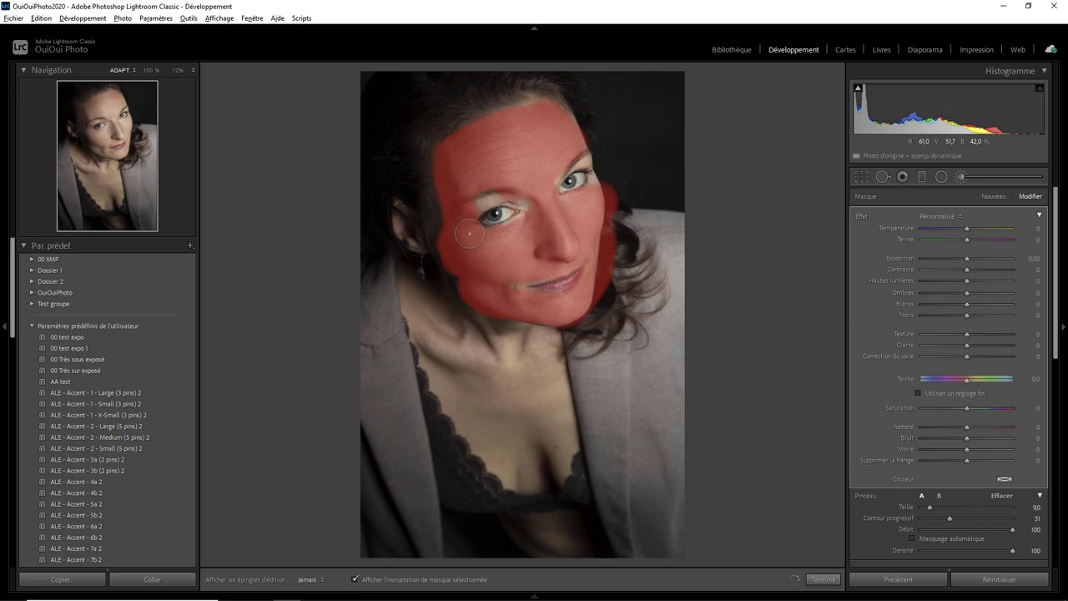
pyautogui.press('h')
pyautogui.press('o')
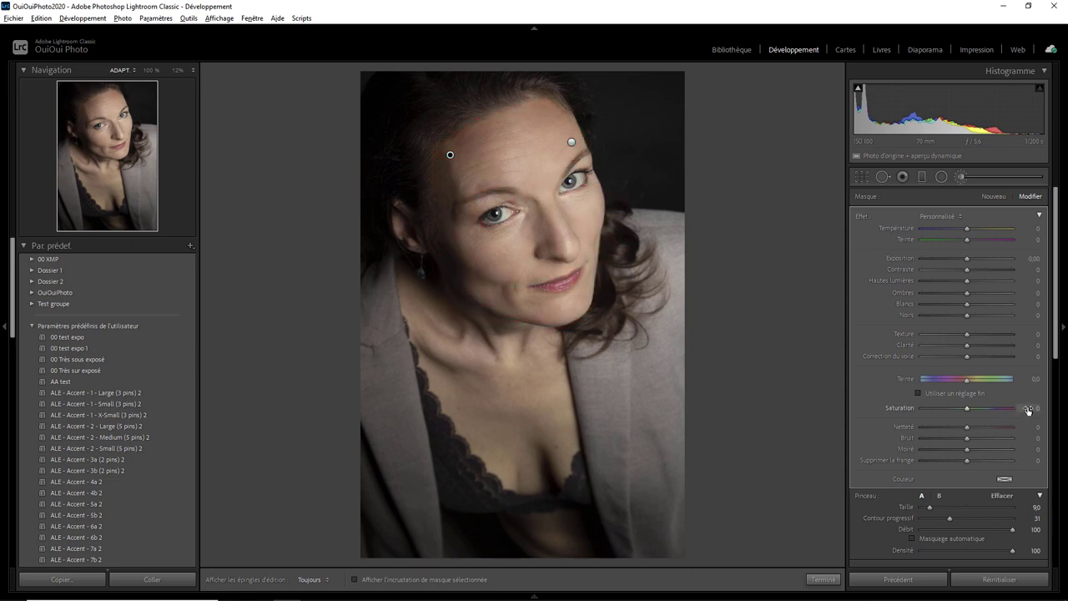
# Step: Set the second face mask's Saturation to -50
pyautogui.click(1029, 409)
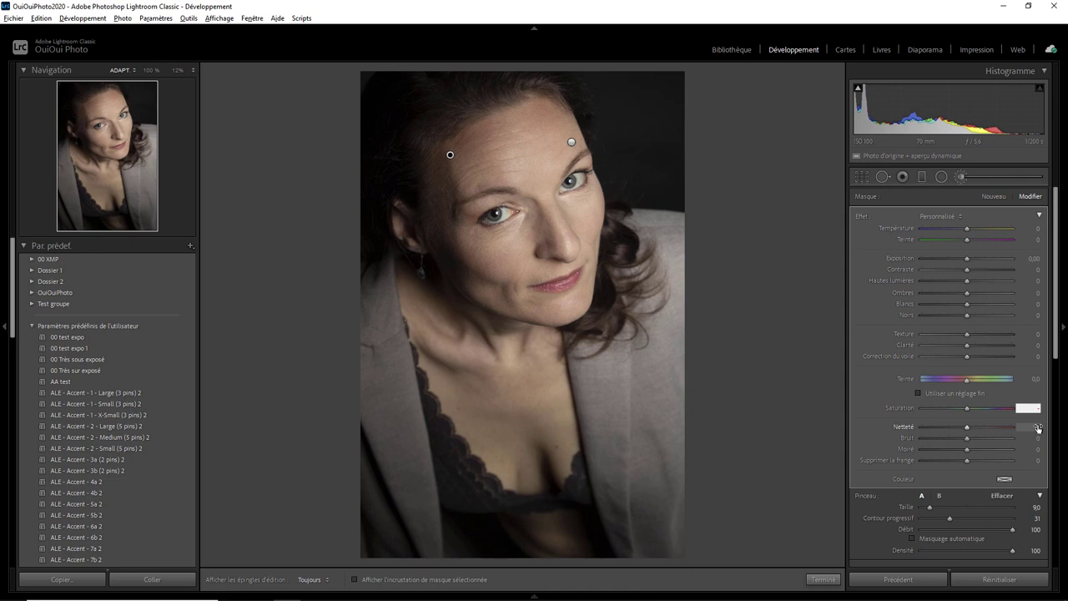
pyautogui.write('-50')
pyautogui.click(1037, 427)
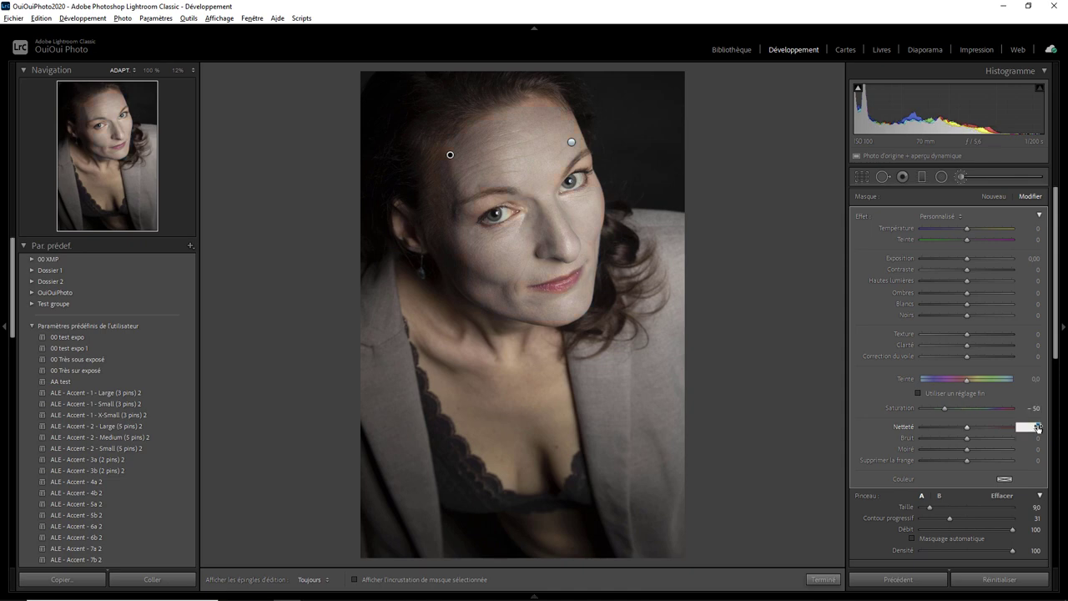
# Step: Tint the second mask with a skin tone sampled from the face, hue 35, saturation 40
pyautogui.click(1004, 480)
pyautogui.moveTo(951, 480)
pyautogui.mouseDown()
pyautogui.moveTo(881, 499)
pyautogui.moveTo(529, 252)
pyautogui.moveTo(523, 259)
pyautogui.mouseUp()
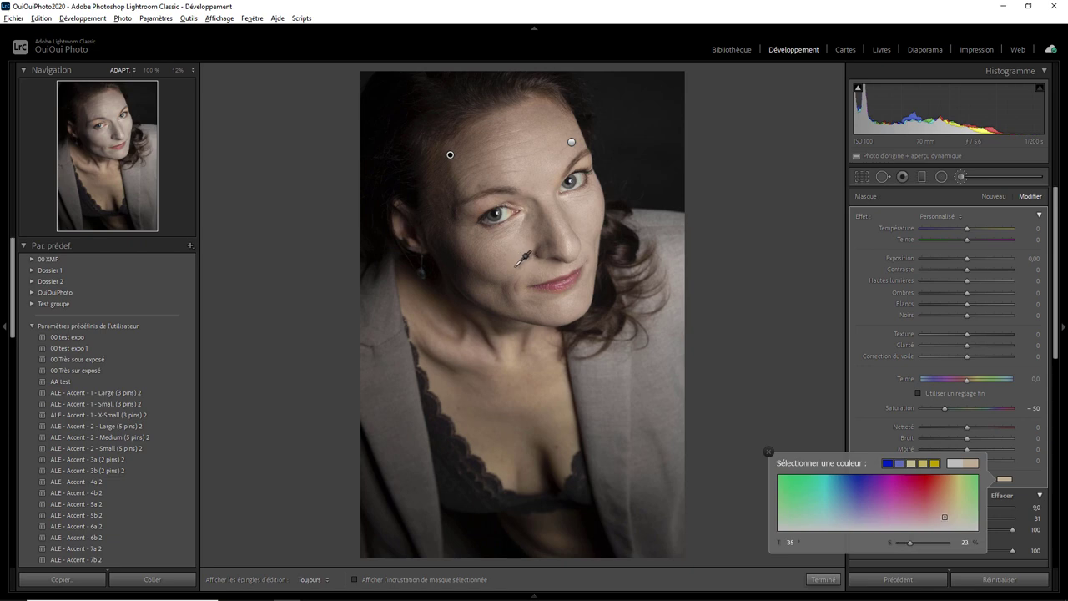
pyautogui.moveTo(523, 259); pyautogui.dragTo(524, 260)
pyautogui.click(964, 542)
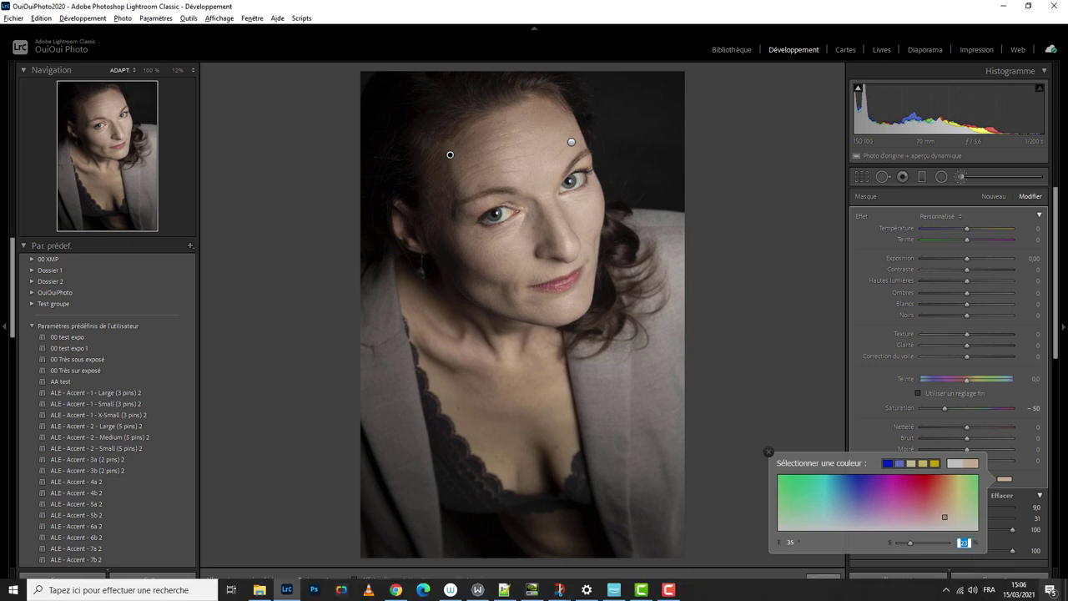
pyautogui.write('40')
pyautogui.press('Return')
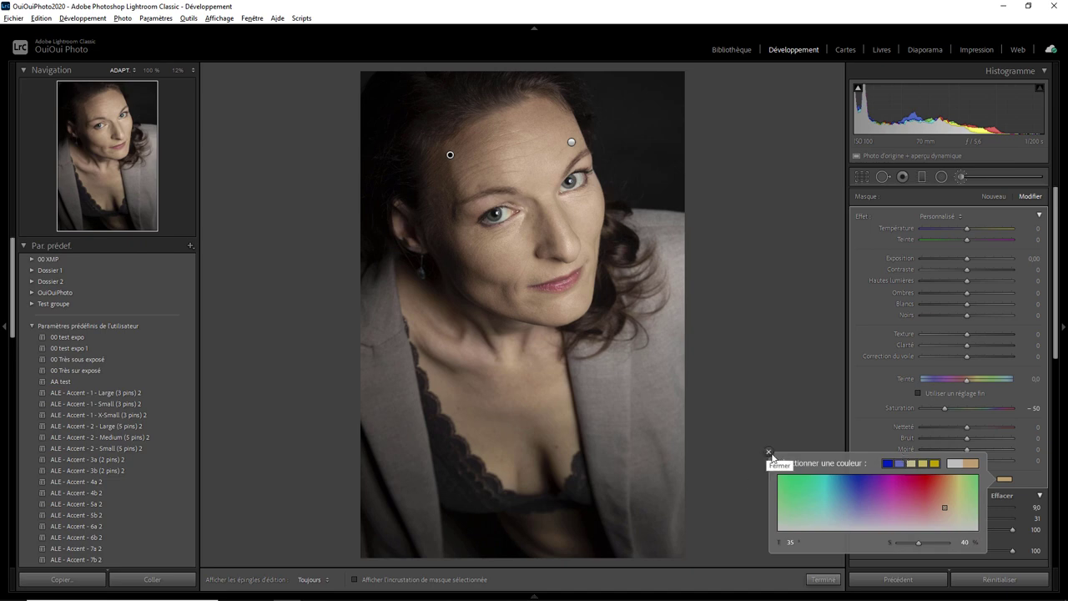
pyautogui.click(770, 455)
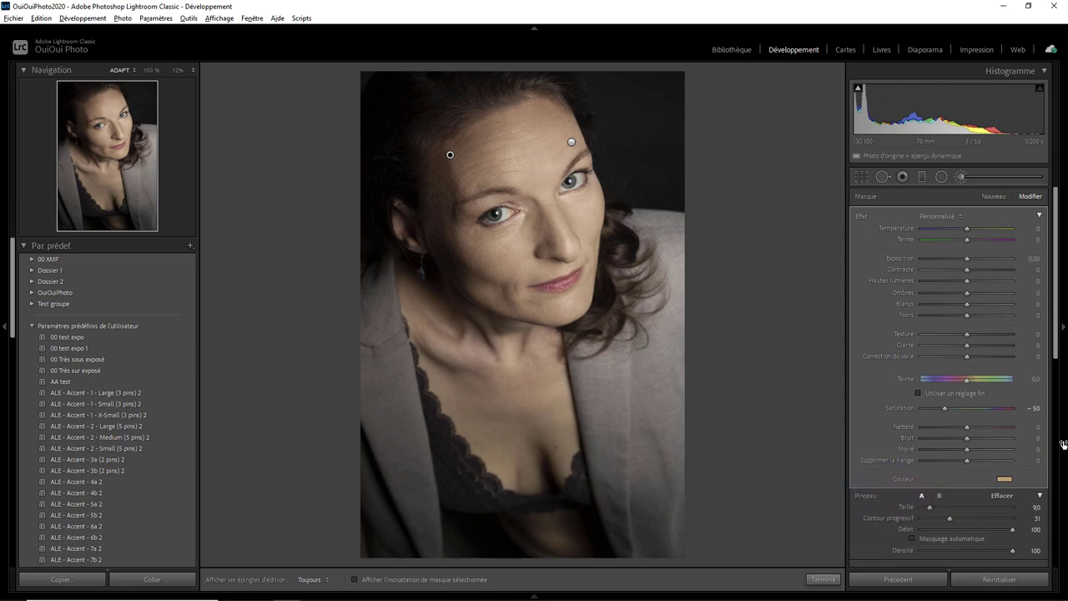
pyautogui.scroll(-4, 996, 364)
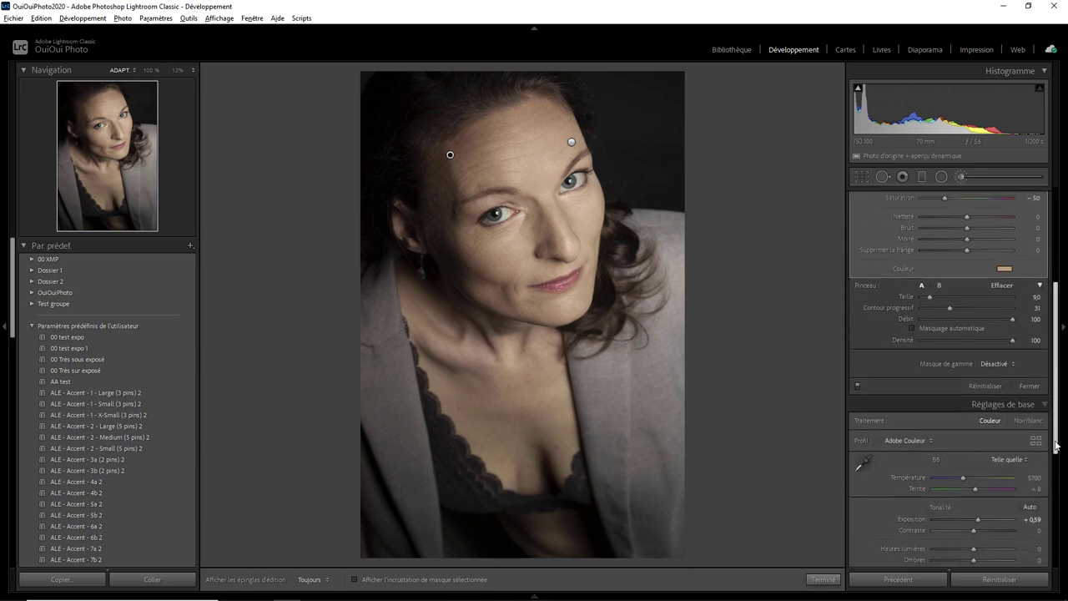
# Step: Restrict the second face mask to a Luminance range of 70/90 and finish the adjustment
pyautogui.click(996, 364)
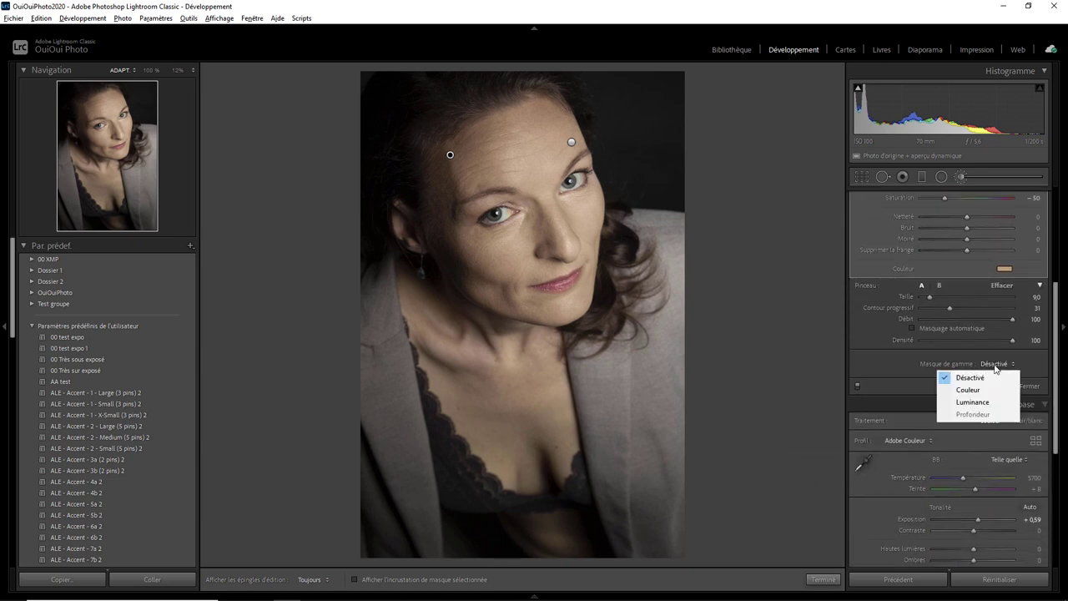
pyautogui.click(975, 403)
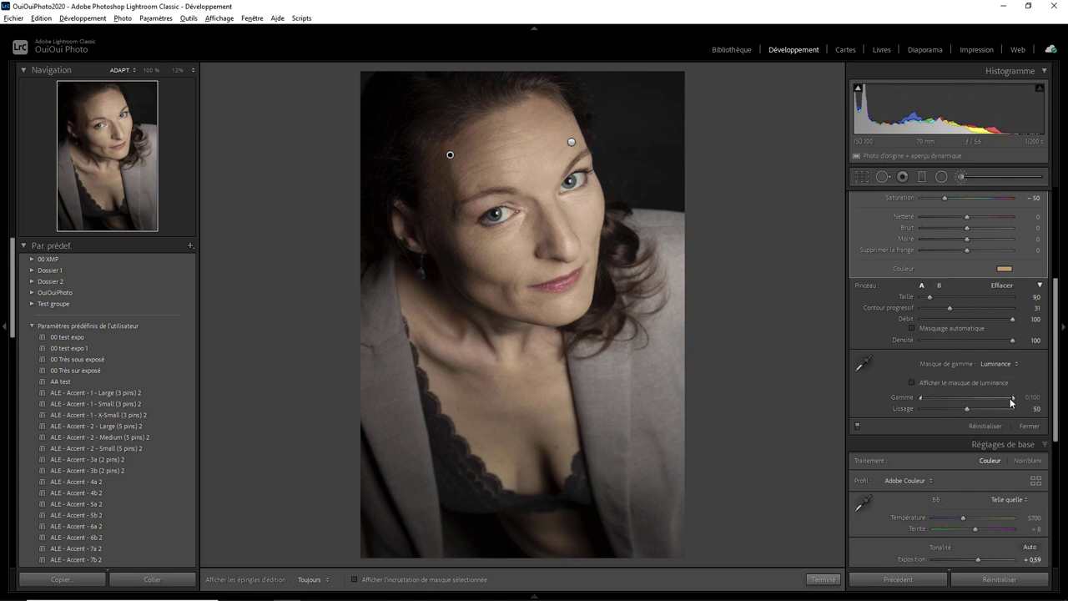
pyautogui.click(968, 383)
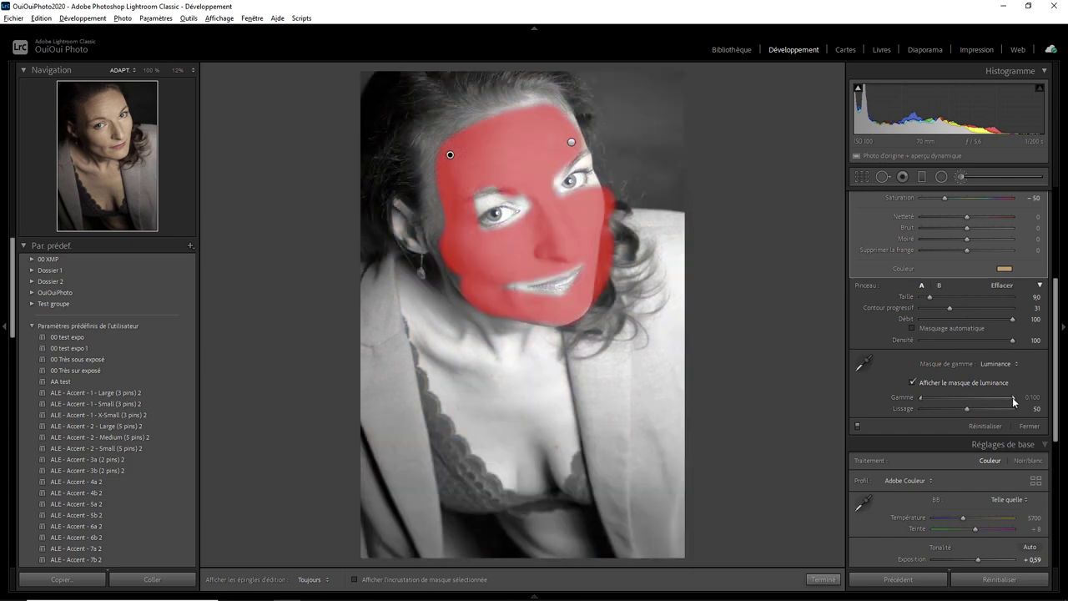
pyautogui.moveTo(1015, 401); pyautogui.dragTo(1005, 400)
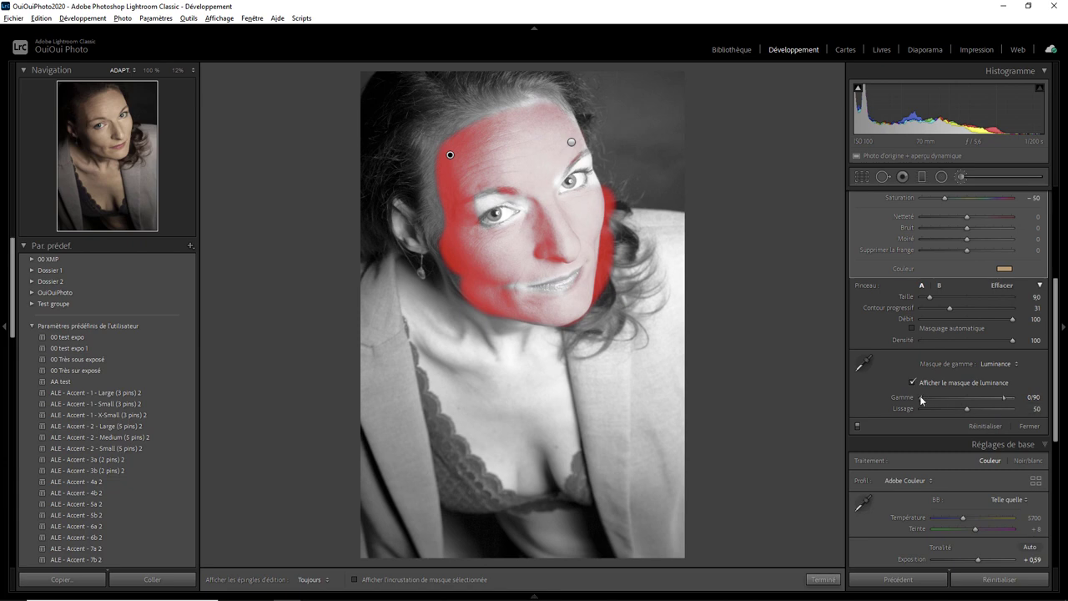
pyautogui.moveTo(923, 402); pyautogui.dragTo(981, 402)
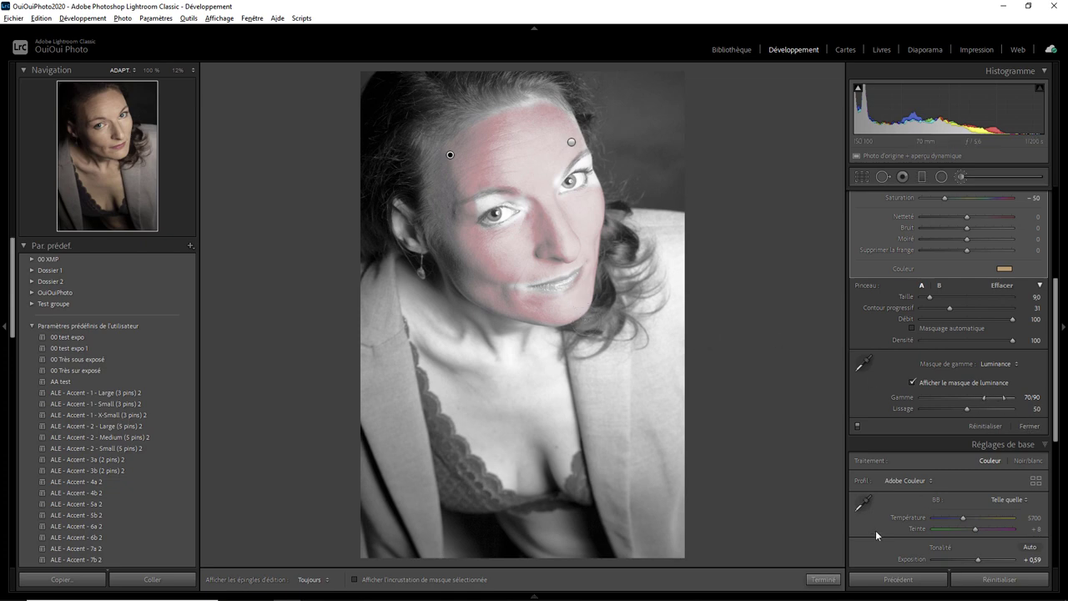
pyautogui.click(824, 579)
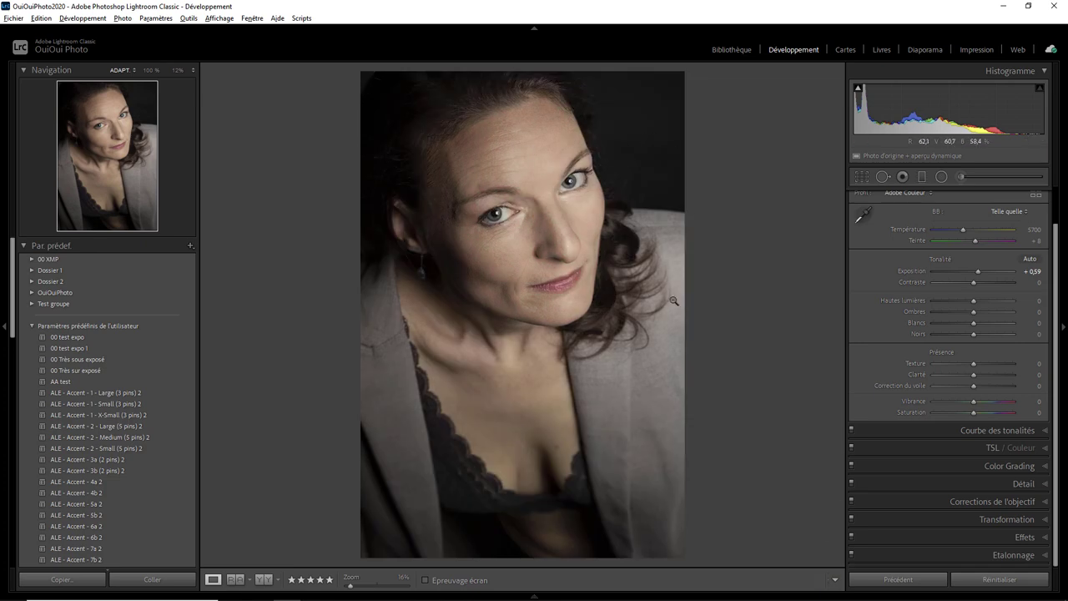
pyautogui.click(963, 178)
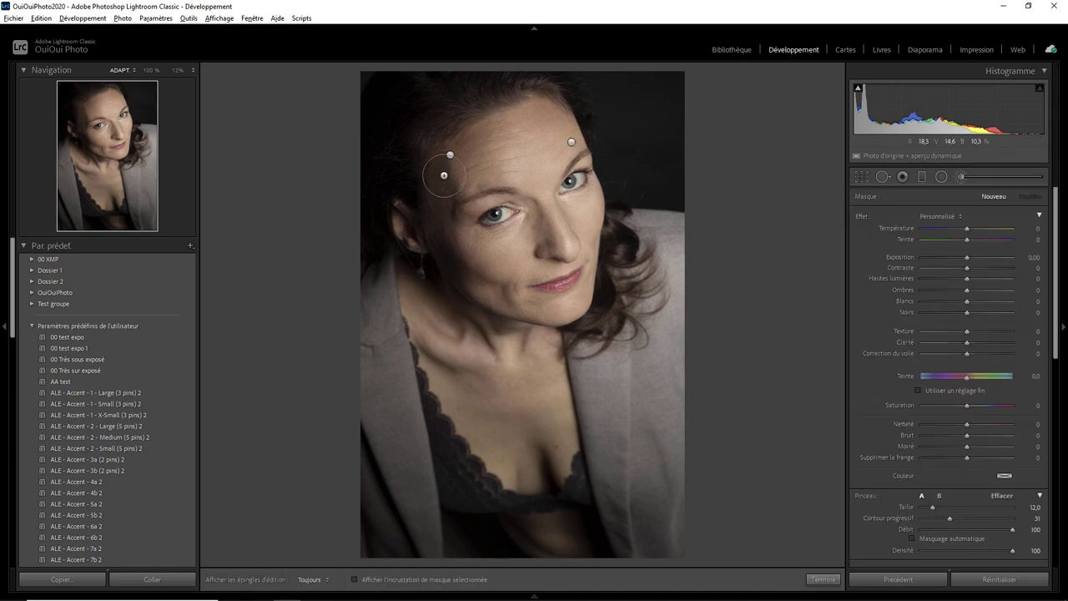
# Step: Paint a third brush mask along the face's left side from temple to jaw and over the nose
pyautogui.scroll(-5, 443, 163)
pyautogui.press('h')
pyautogui.press('h')
pyautogui.click(440, 227)
pyautogui.press('o')
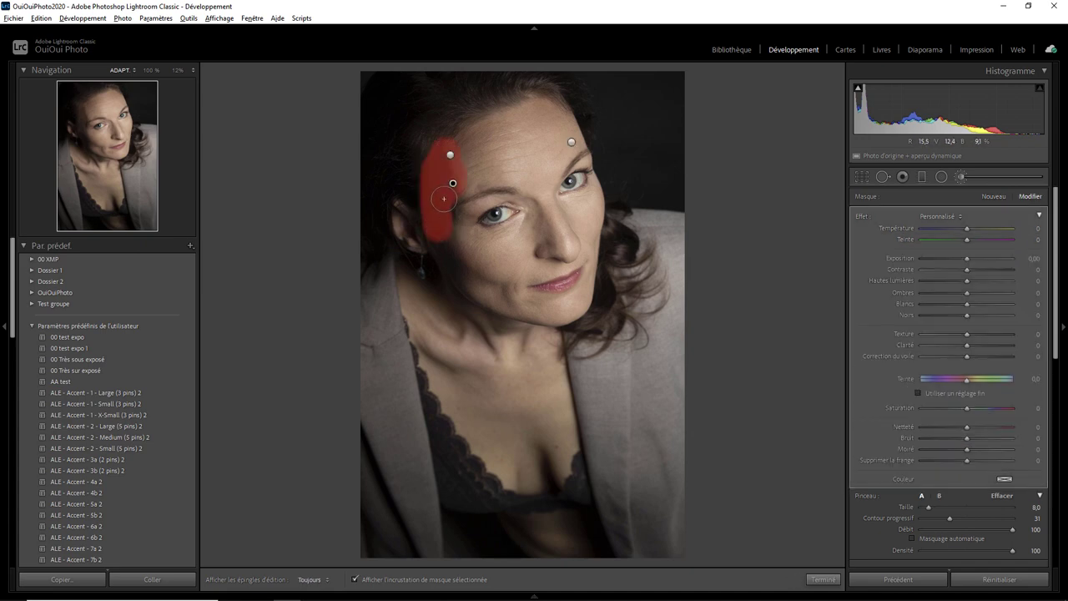
pyautogui.press('h')
pyautogui.moveTo(466, 256)
pyautogui.mouseDown()
pyautogui.moveTo(509, 298)
pyautogui.moveTo(442, 230)
pyautogui.mouseUp()
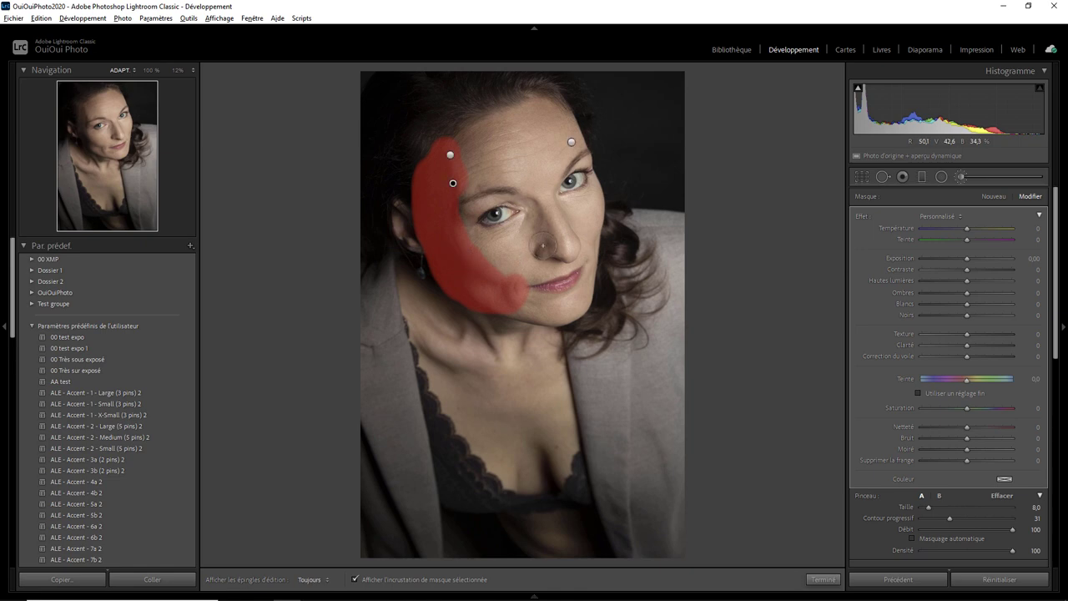
pyautogui.moveTo(538, 250)
pyautogui.mouseDown()
pyautogui.moveTo(561, 255)
pyautogui.moveTo(544, 215)
pyautogui.mouseUp()
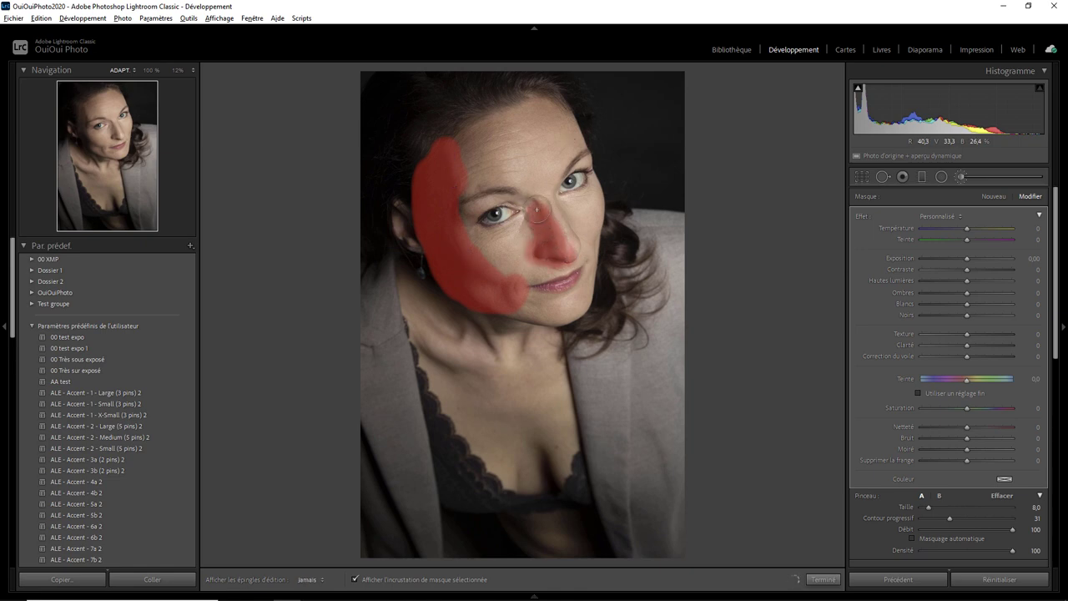
pyautogui.press('h')
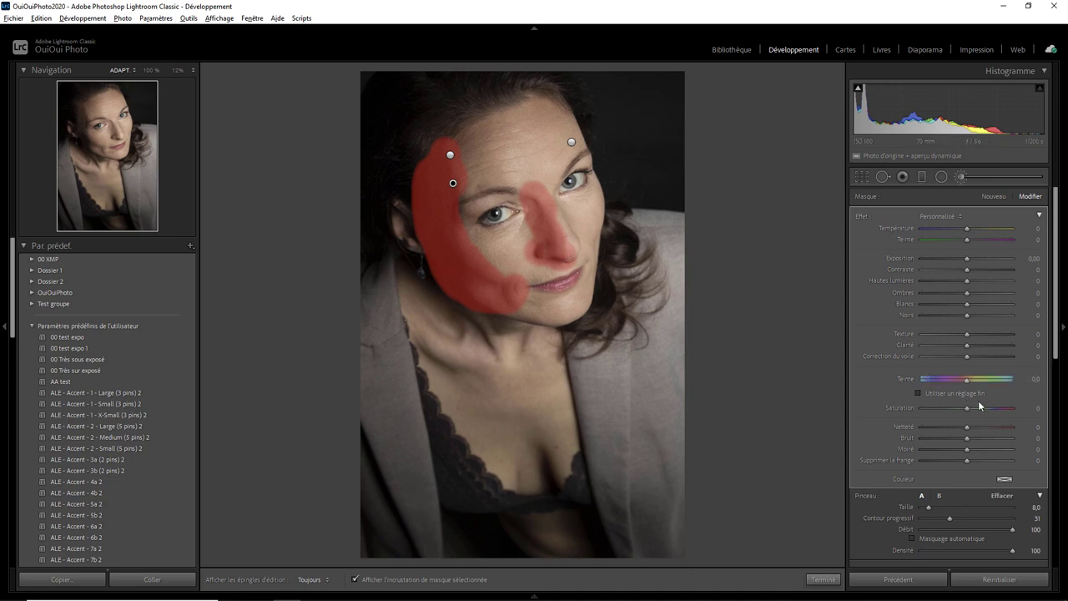
# Step: Set the cheek and nose mask's Saturation to -50 and hide the overlay
pyautogui.click(1035, 408)
pyautogui.write('0')
pyautogui.press('Tab')
pyautogui.press('Return')
pyautogui.press('o')
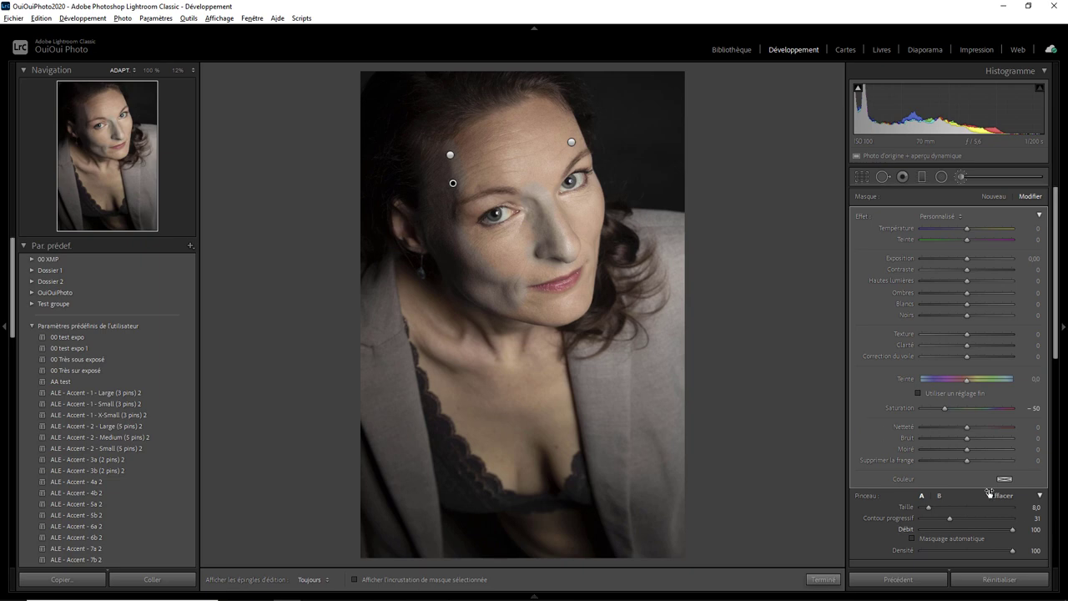
pyautogui.click(1005, 480)
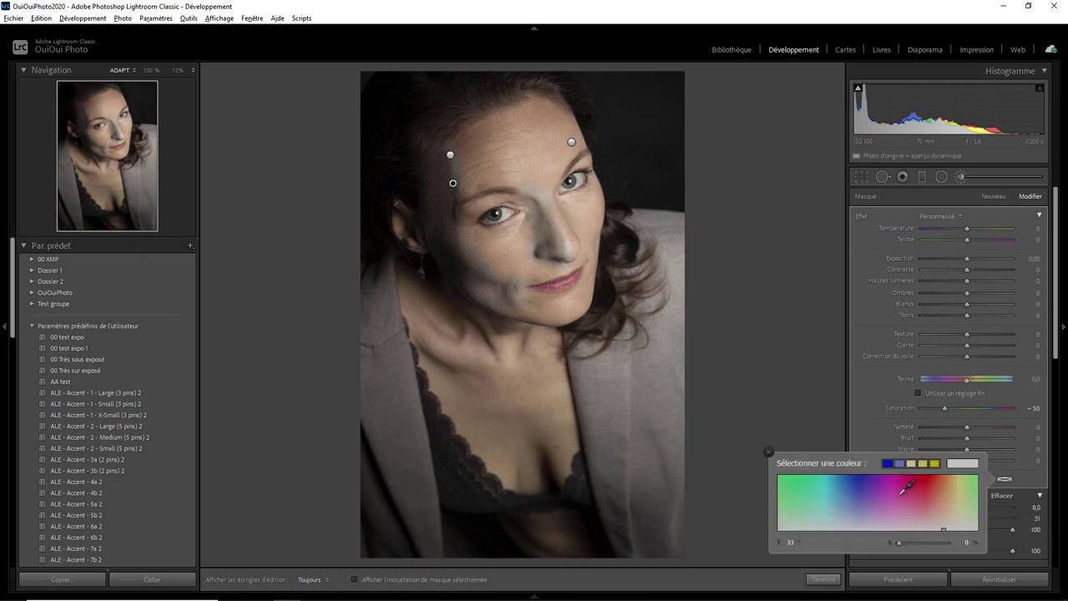
# Step: Sample the cheek's skin tone as the mask tint, at hue 30 and saturation 40
pyautogui.moveTo(880, 492)
pyautogui.mouseDown()
pyautogui.moveTo(478, 284)
pyautogui.moveTo(448, 242)
pyautogui.mouseUp()
pyautogui.moveTo(450, 240); pyautogui.dragTo(447, 243)
pyautogui.click(964, 543)
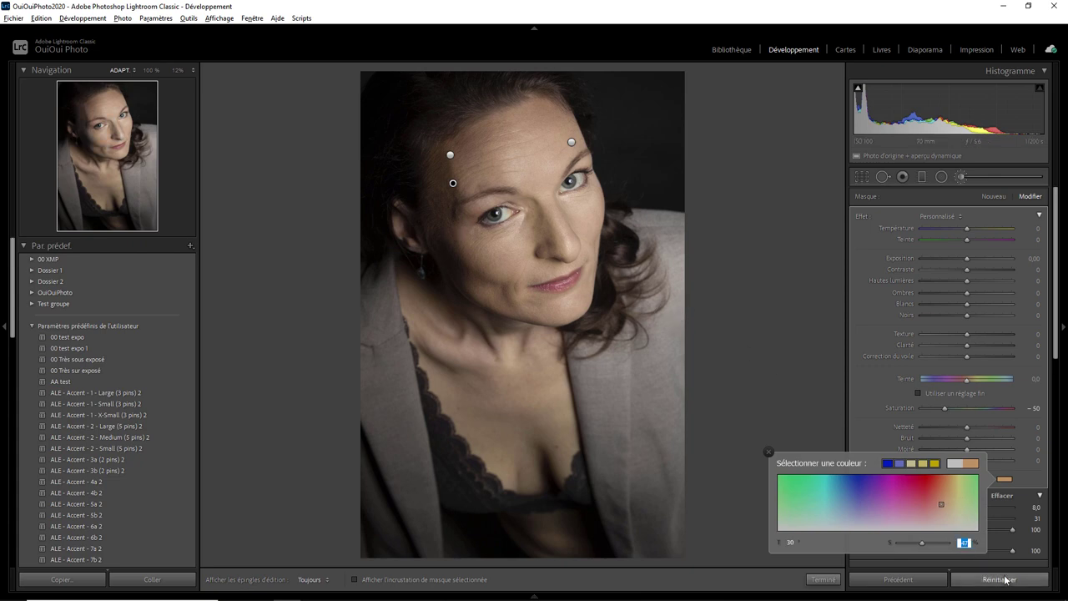
pyautogui.write('40')
pyautogui.press('Return')
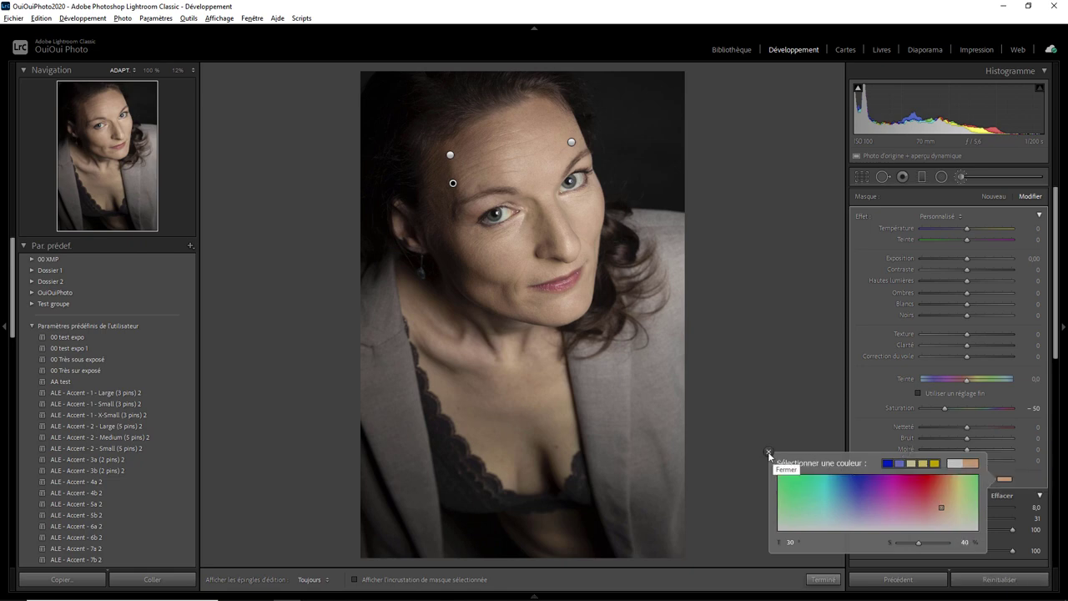
pyautogui.click(769, 453)
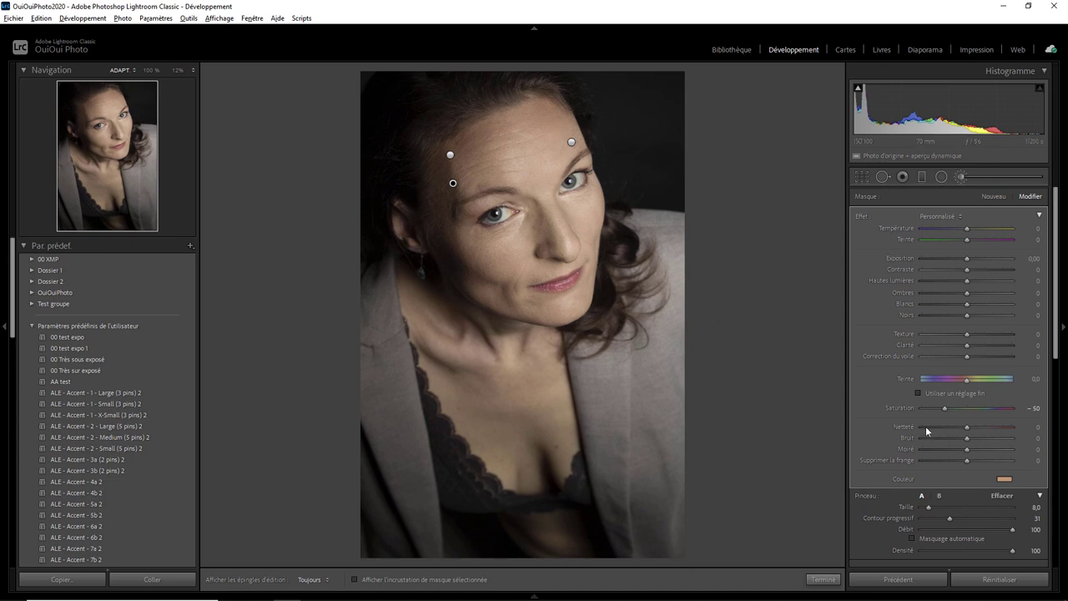
# Step: Set the third mask's range mask to Luminance, narrowing the range to 0/70
pyautogui.moveTo(1057, 355); pyautogui.dragTo(1054, 430)
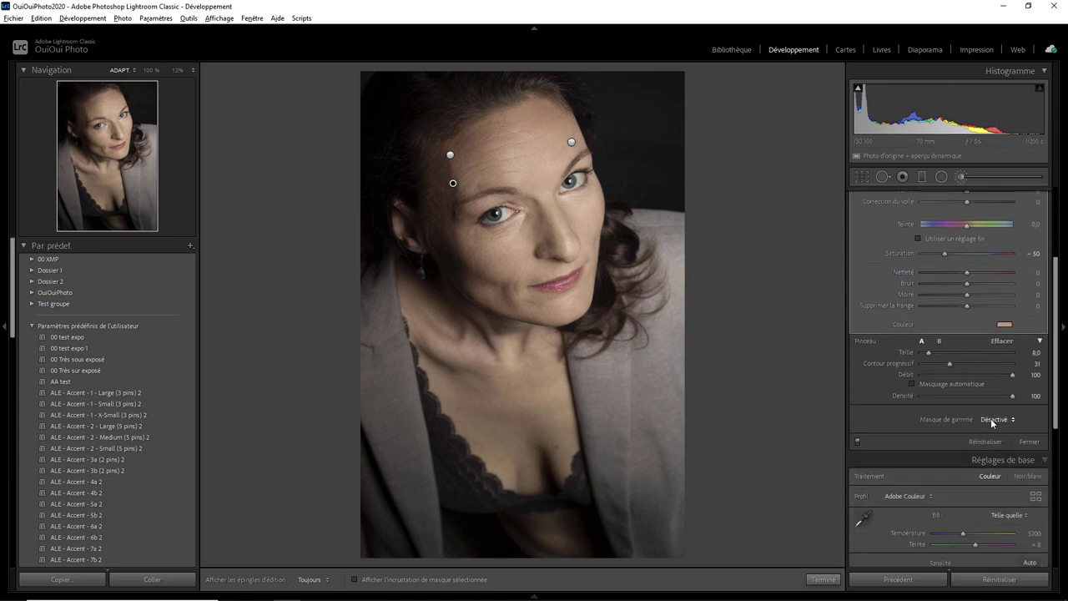
pyautogui.click(993, 422)
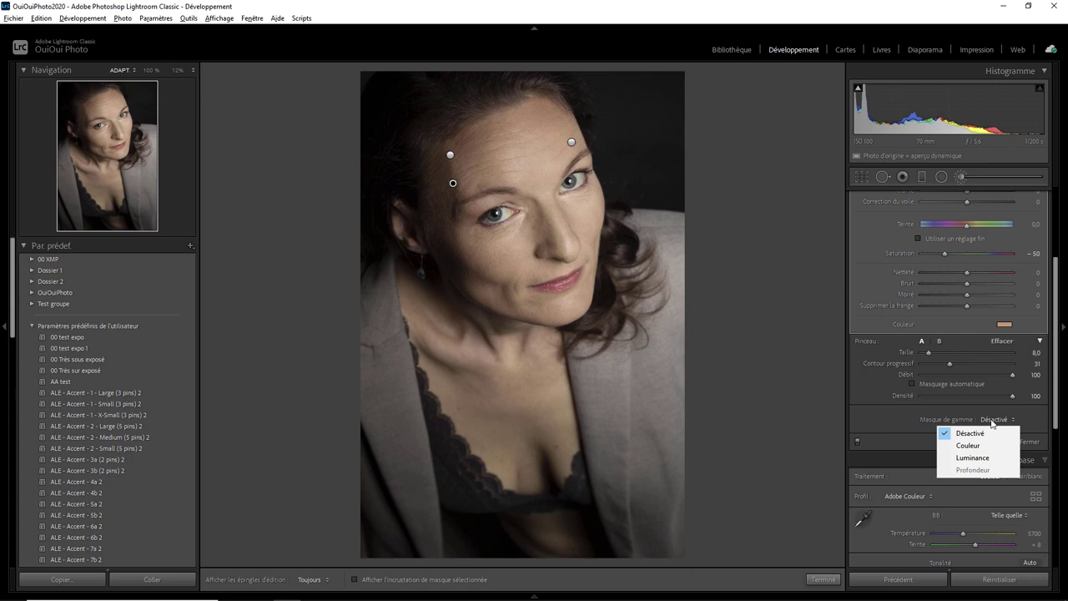
pyautogui.press('Escape')
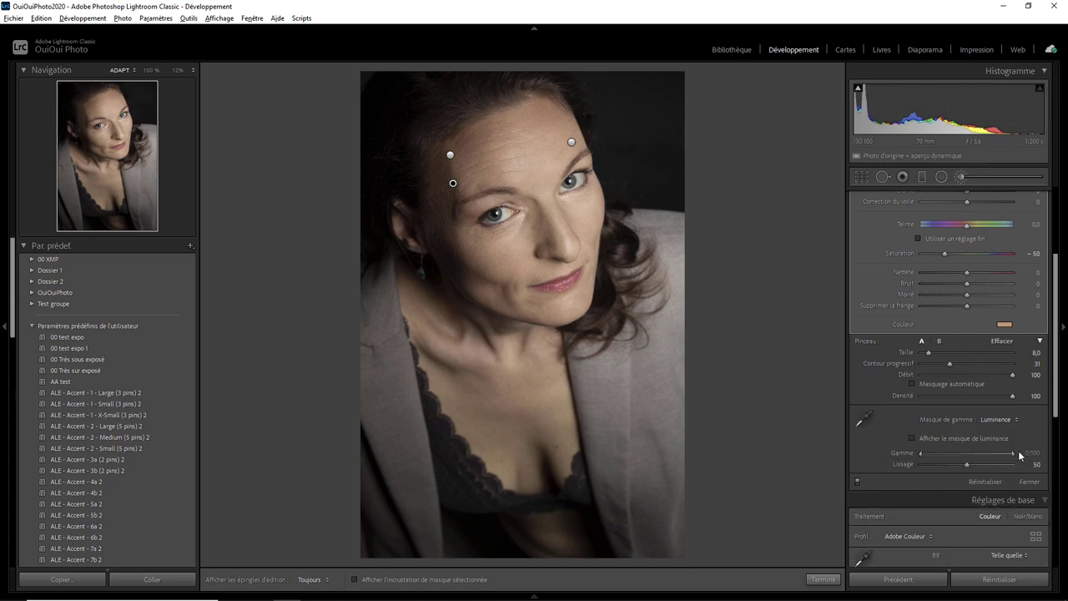
pyautogui.moveTo(1014, 452); pyautogui.dragTo(991, 453)
# Step: Finish the current brush mask and reopen the Adjustment Brush panel
pyautogui.click(825, 580)
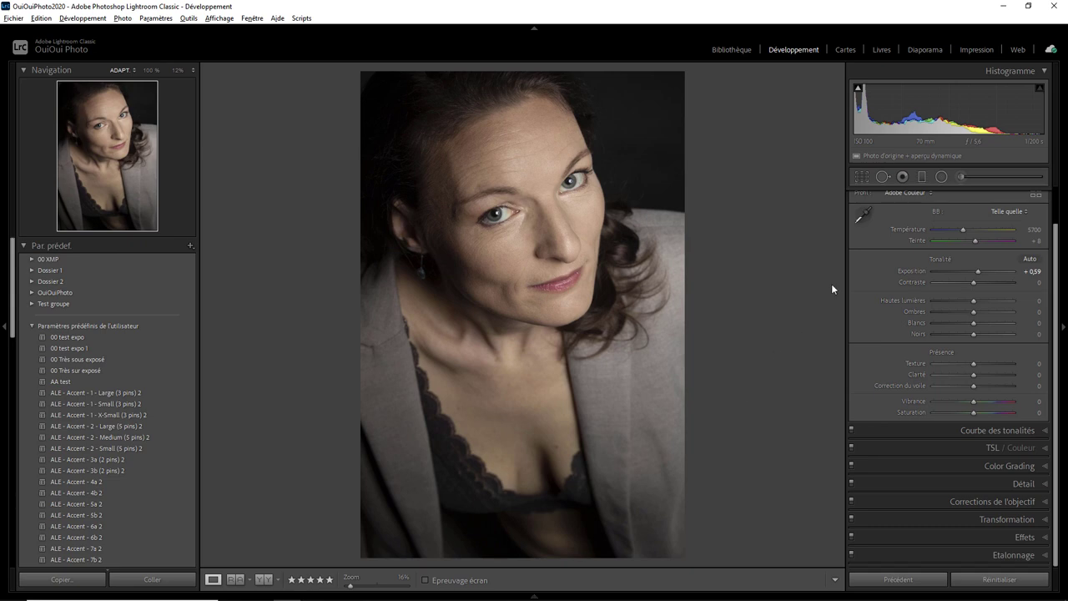
pyautogui.click(960, 177)
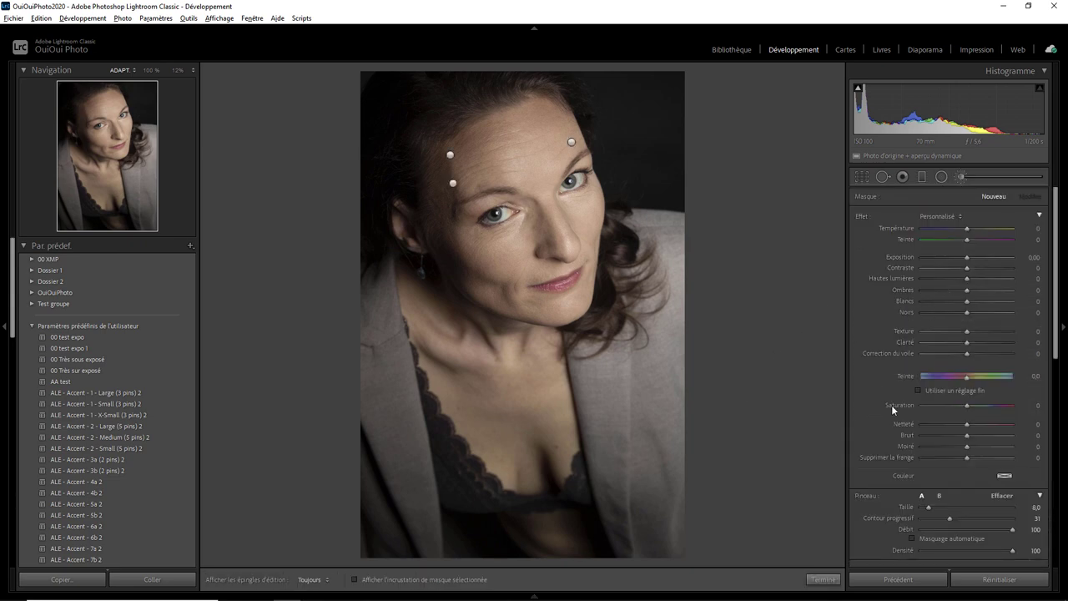
pyautogui.scroll(-5, 892, 405)
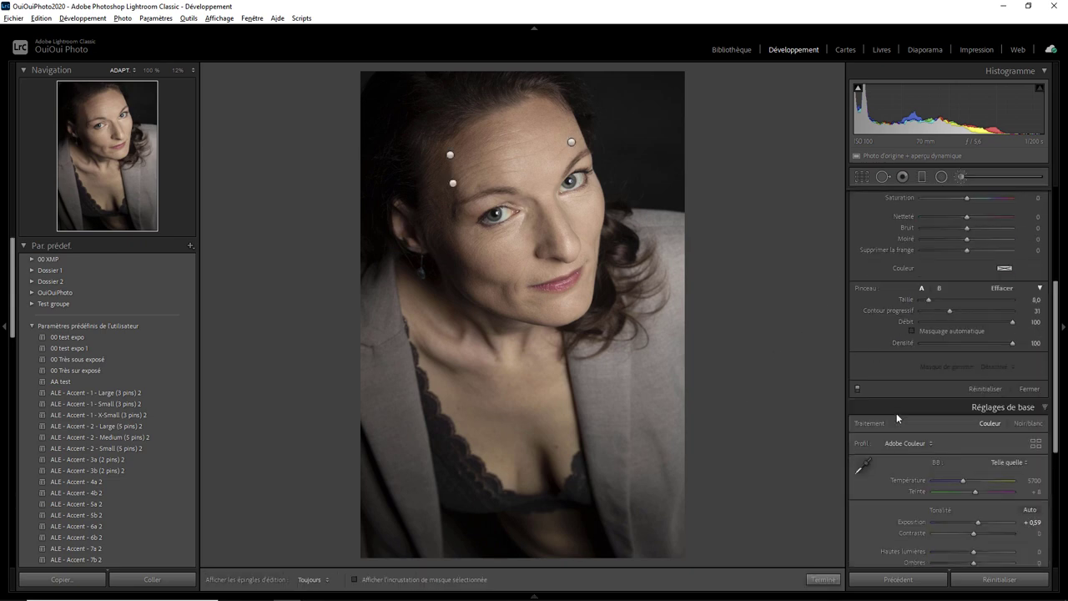
# Step: Toggle the brush adjustments off and on repeatedly to compare the face, leaving them on
pyautogui.click(858, 390)
pyautogui.click(858, 391)
pyautogui.click(858, 390)
pyautogui.click(858, 390)
pyautogui.click(858, 390)
pyautogui.click(858, 390)
pyautogui.click(858, 390)
pyautogui.click(858, 390)
pyautogui.click(858, 390)
pyautogui.click(858, 390)
pyautogui.click(858, 390)
pyautogui.click(858, 390)
pyautogui.click(858, 389)
pyautogui.click(858, 389)
pyautogui.click(858, 390)
pyautogui.click(858, 390)
pyautogui.click(858, 390)
pyautogui.click(858, 390)
pyautogui.click(858, 390)
pyautogui.click(859, 390)
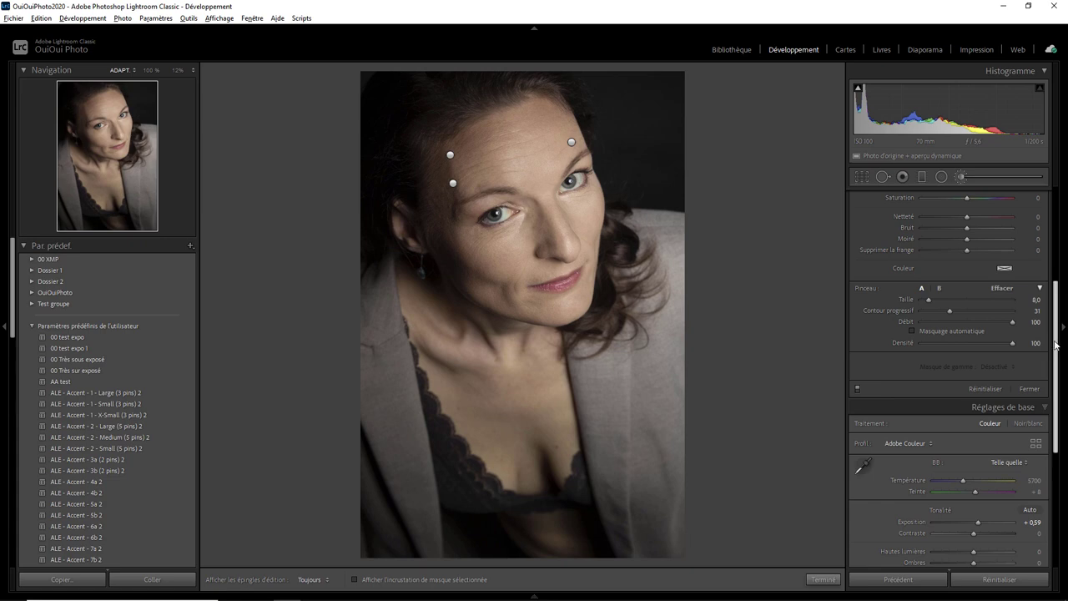
# Step: Select the forehead skin brush pin and show its red mask overlay with O
pyautogui.moveTo(1055, 348); pyautogui.dragTo(1055, 243)
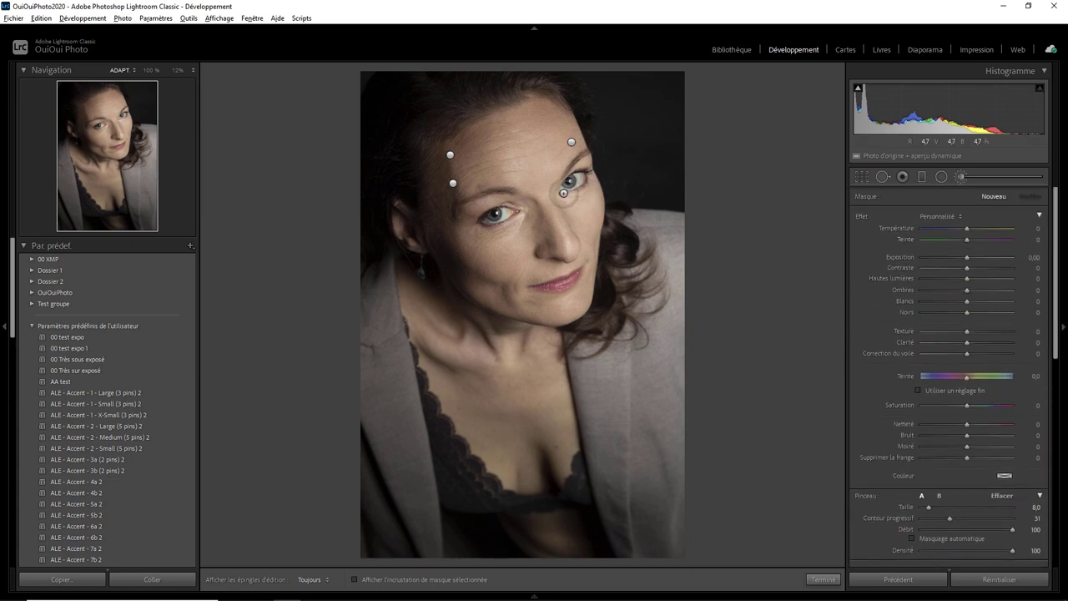
pyautogui.click(451, 155)
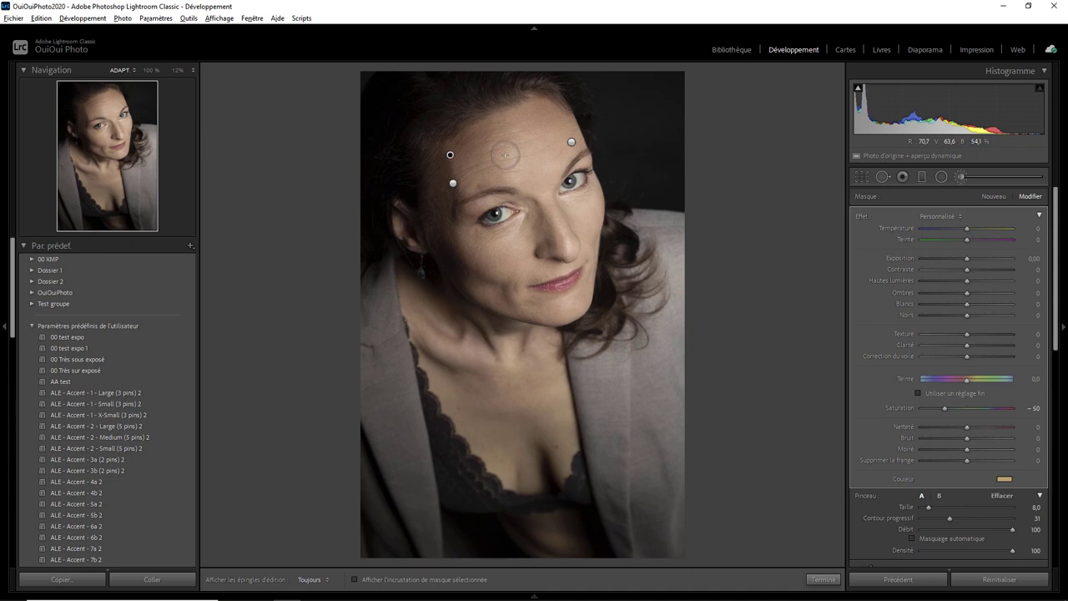
pyautogui.press('o')
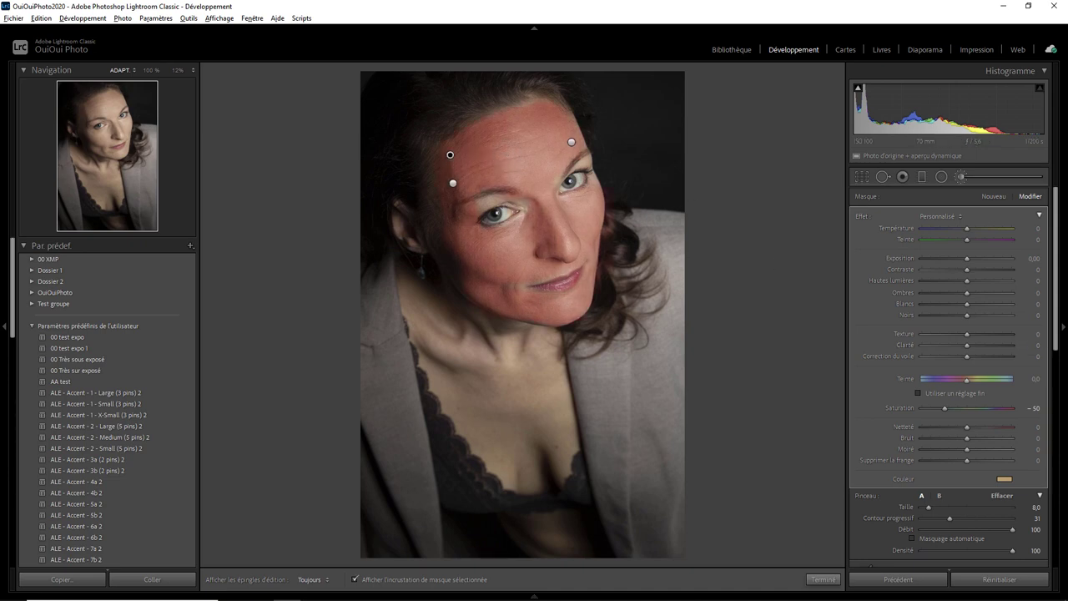
pyautogui.moveTo(1056, 333); pyautogui.dragTo(1056, 407)
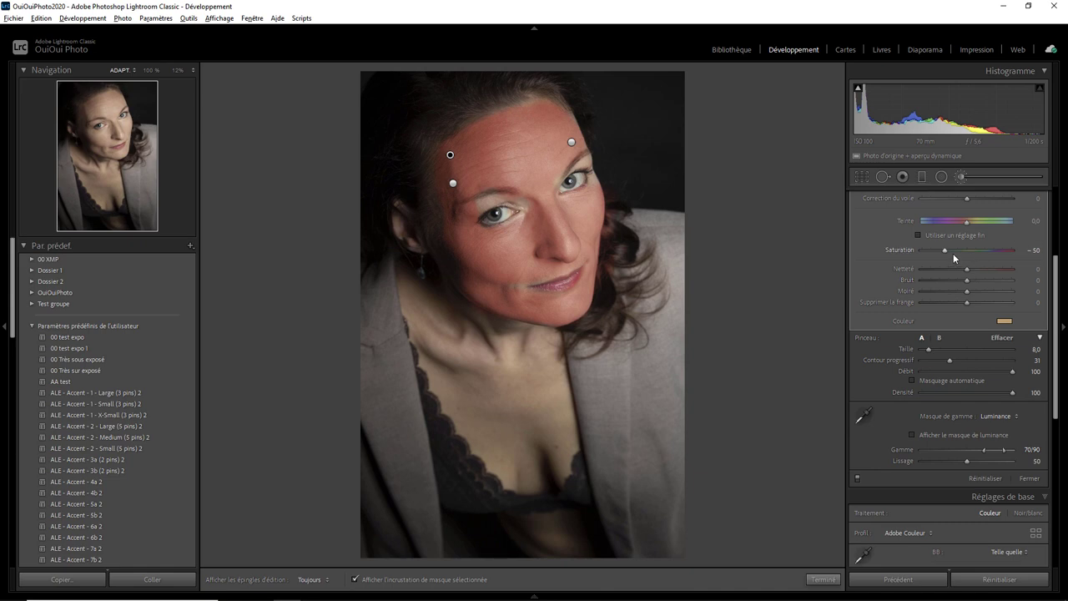
# Step: Set the skin tint colour's saturation to 30% in the Couleur picker
pyautogui.click(1005, 322)
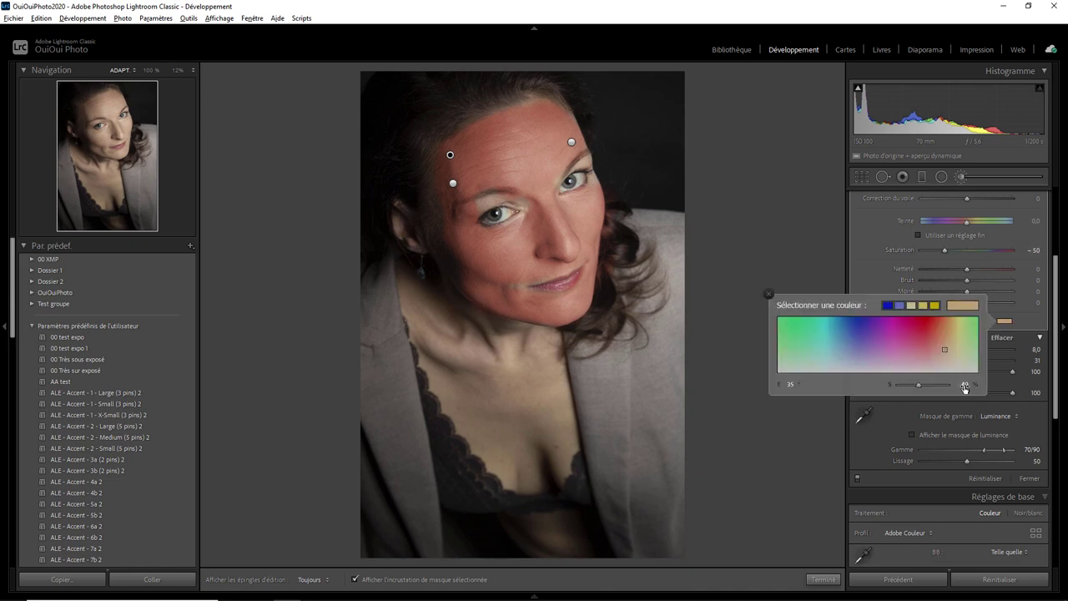
pyautogui.click(965, 385)
pyautogui.write('3')
pyautogui.press('Return')
# Step: Lower the adjustment's Saturation to -40 and finish brush editing with Terminé
pyautogui.click(1036, 250)
pyautogui.write('-40')
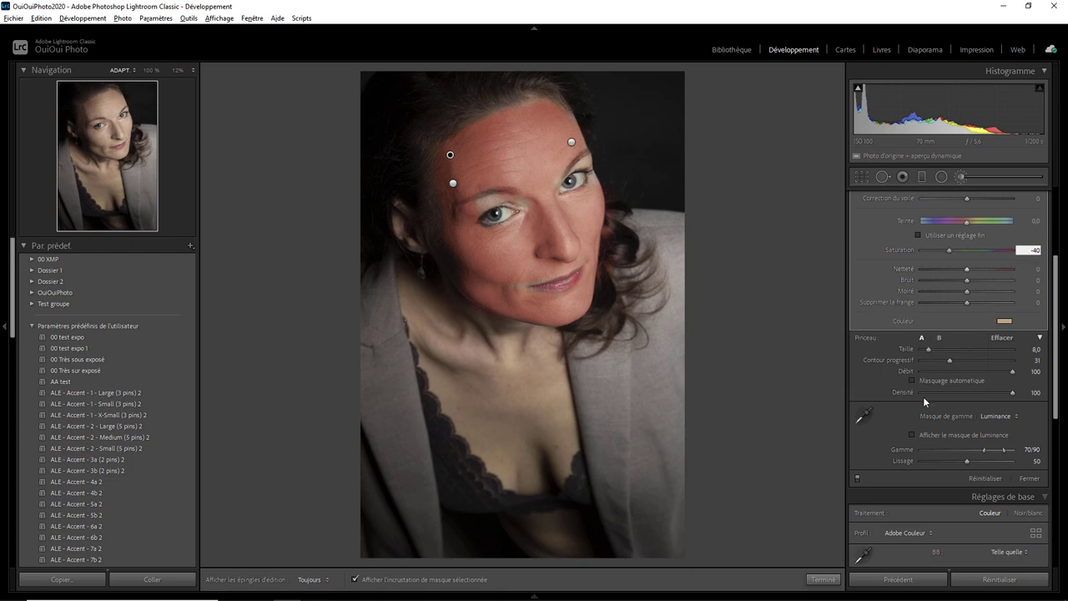
pyautogui.click(823, 579)
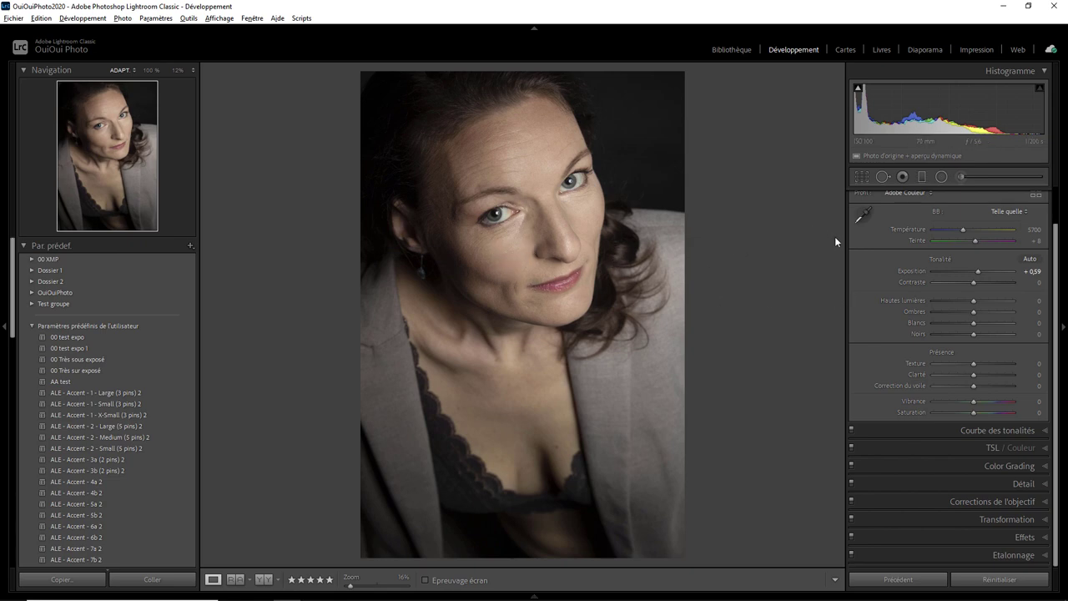
# Step: Reopen the Adjustment Brush and toggle its edits off and on repeatedly, ending with them on
pyautogui.click(963, 179)
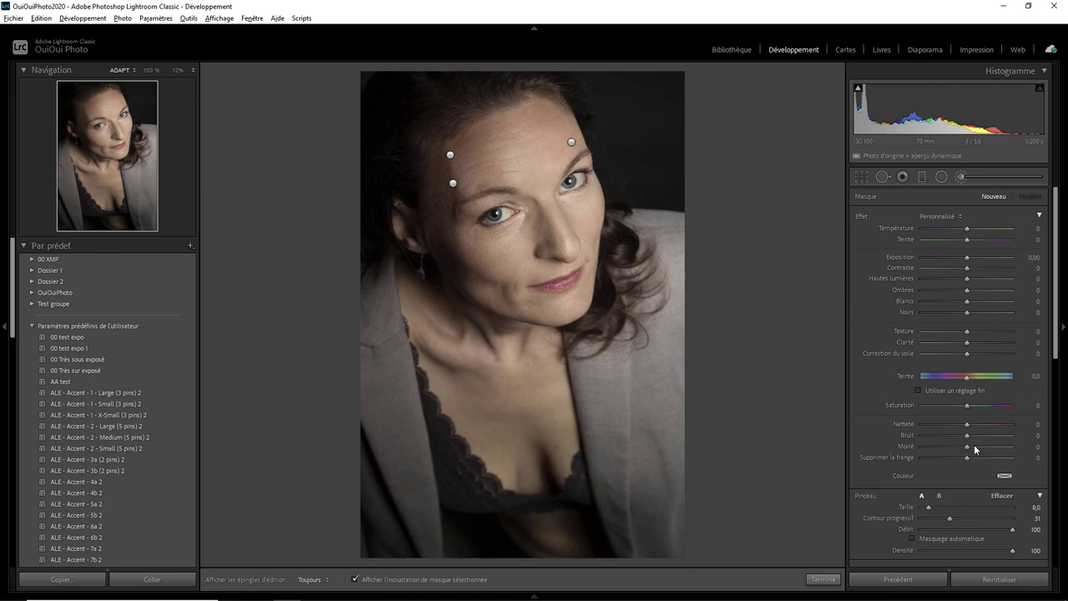
pyautogui.scroll(-5, 921, 430)
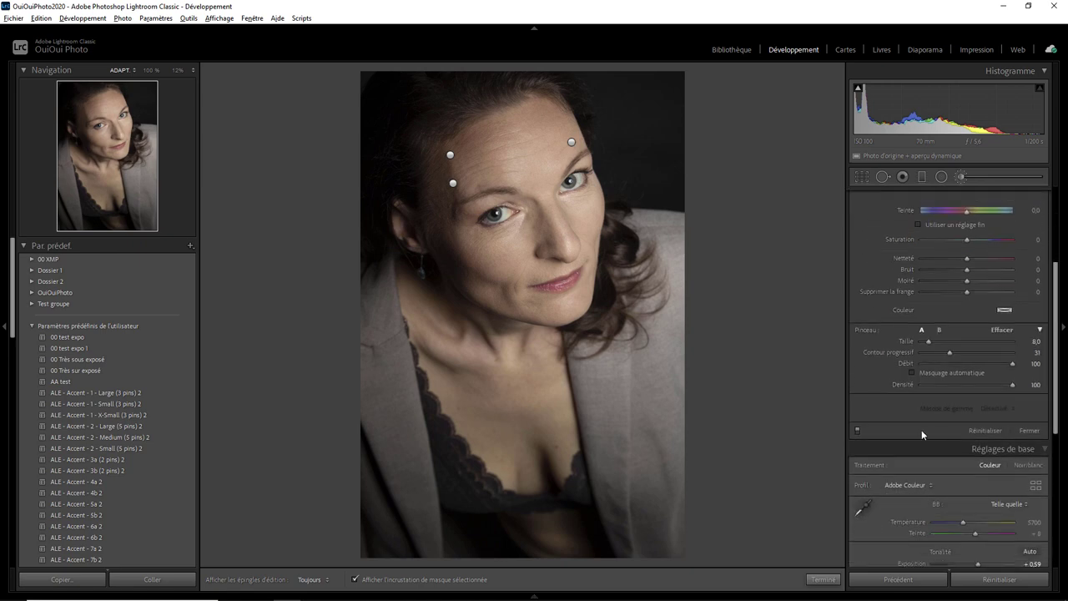
pyautogui.click(858, 430)
pyautogui.click(858, 431)
pyautogui.click(858, 430)
pyautogui.click(858, 431)
pyautogui.click(858, 431)
pyautogui.click(858, 431)
pyautogui.click(858, 430)
pyautogui.click(858, 431)
pyautogui.click(858, 430)
pyautogui.click(861, 430)
pyautogui.click(861, 431)
pyautogui.click(860, 430)
pyautogui.click(860, 431)
pyautogui.click(860, 431)
pyautogui.click(861, 430)
pyautogui.click(860, 431)
# Step: Draw a radial filter on the left cheek with Exposure 0,10 and hide the mask overlay
pyautogui.click(942, 177)
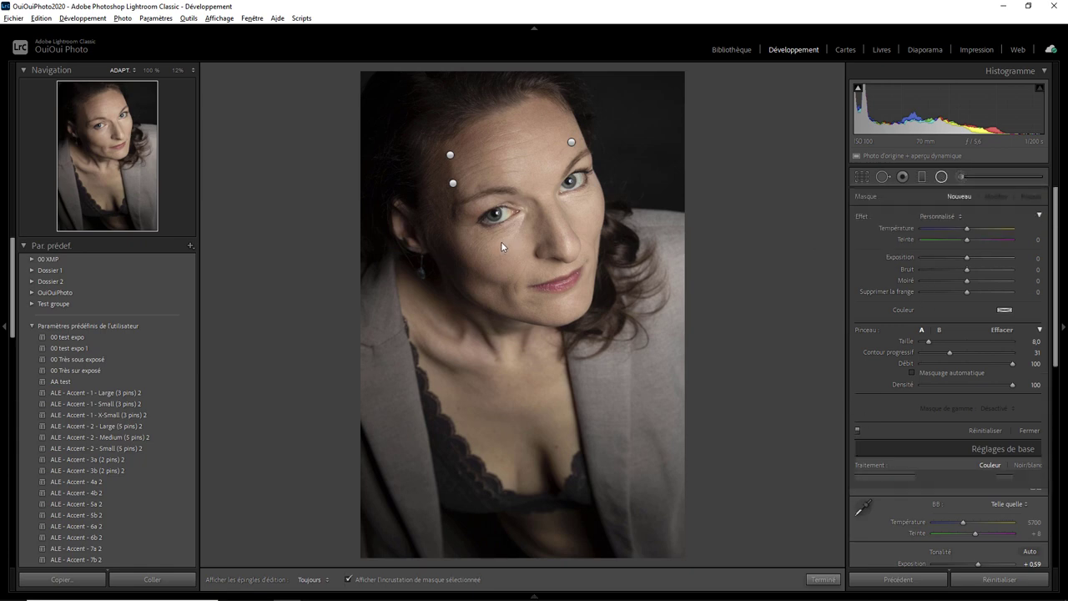
pyautogui.moveTo(502, 242); pyautogui.dragTo(535, 260)
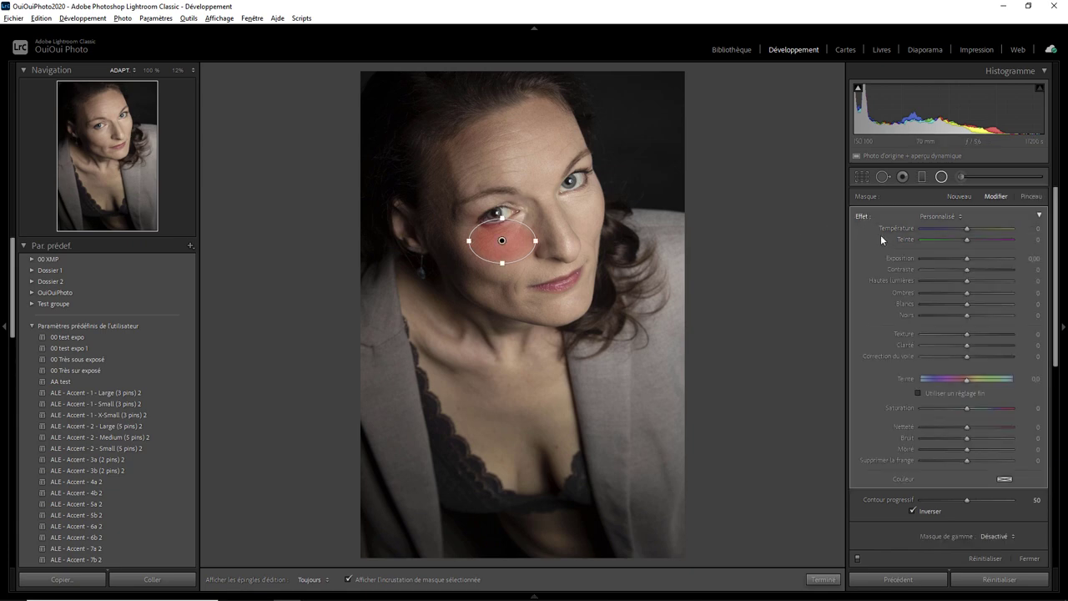
pyautogui.click(1033, 257)
pyautogui.write('0,10')
pyautogui.press('Return')
pyautogui.press('o')
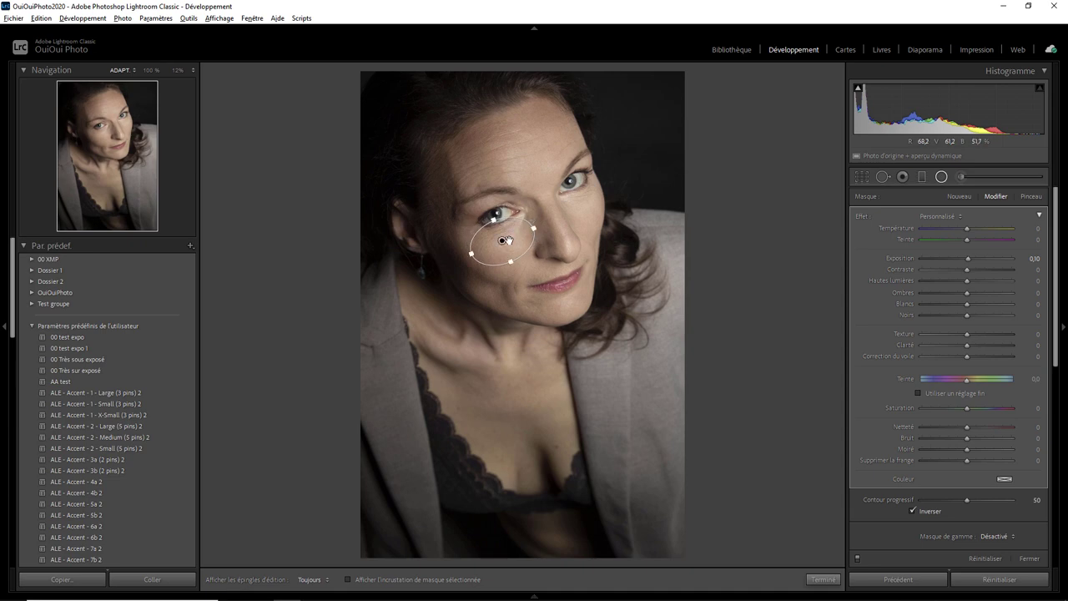
# Step: Duplicate the cheek filter onto the other cheek and the chin, flattening the chin ellipse
pyautogui.rightClick(503, 241)
pyautogui.click(522, 250)
pyautogui.moveTo(502, 240); pyautogui.dragTo(582, 203)
pyautogui.rightClick(582, 203)
pyautogui.click(597, 209)
pyautogui.moveTo(583, 202); pyautogui.dragTo(566, 305)
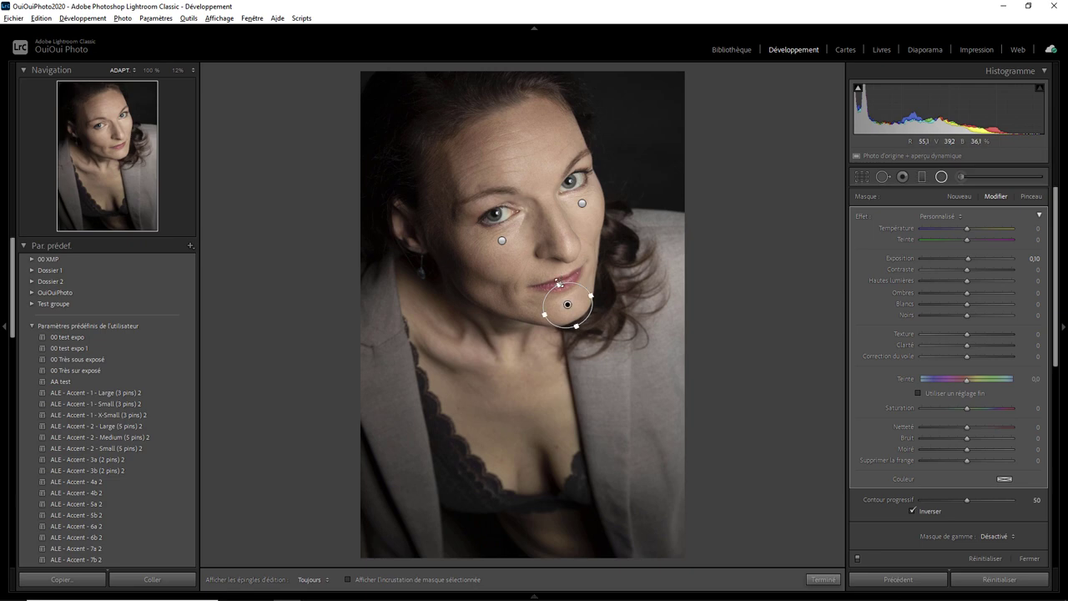
pyautogui.moveTo(563, 283); pyautogui.dragTo(564, 290)
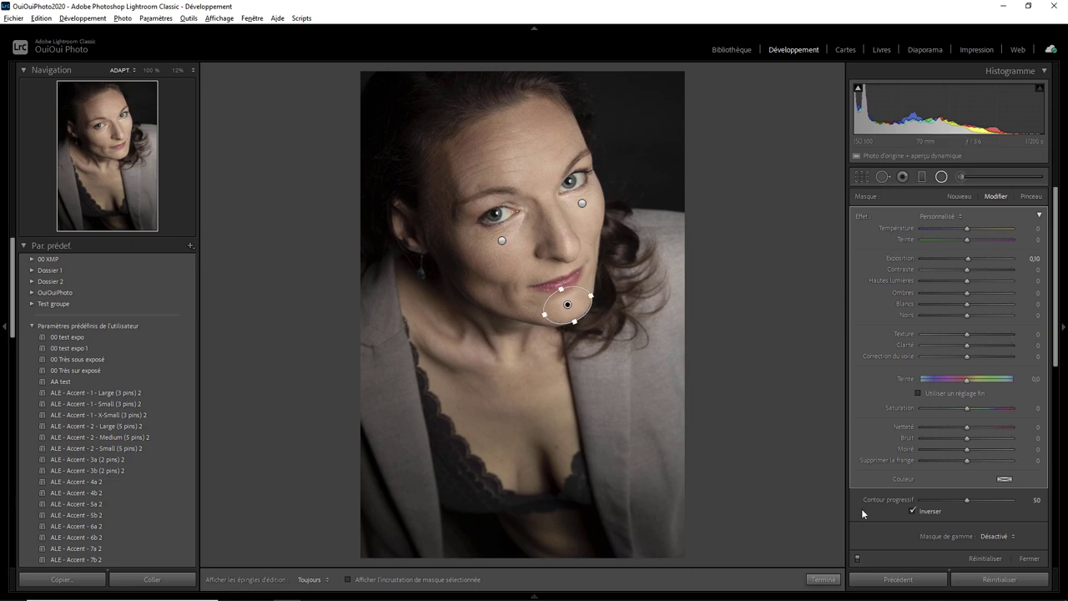
# Step: Toggle the radial filters off and on to compare, hiding the pins, and leave them on
pyautogui.click(858, 559)
pyautogui.click(858, 558)
pyautogui.click(858, 558)
pyautogui.click(858, 557)
pyautogui.click(858, 557)
pyautogui.press('h')
pyautogui.click(858, 558)
# Step: Toggle the radial filters for one last comparison, then close filter editing with Terminé
pyautogui.click(858, 558)
pyautogui.click(858, 558)
pyautogui.click(819, 578)
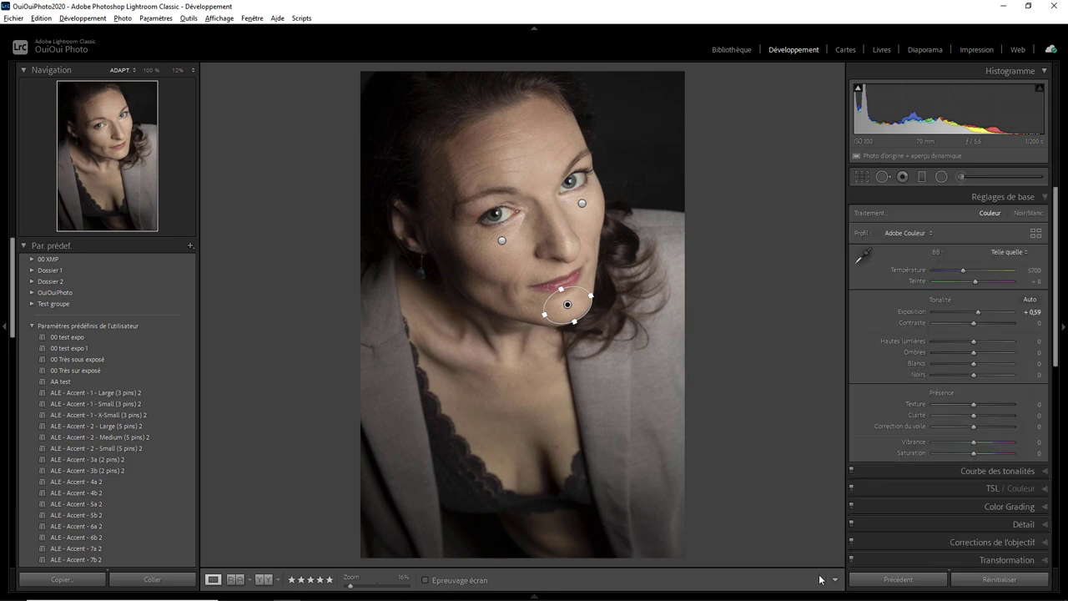